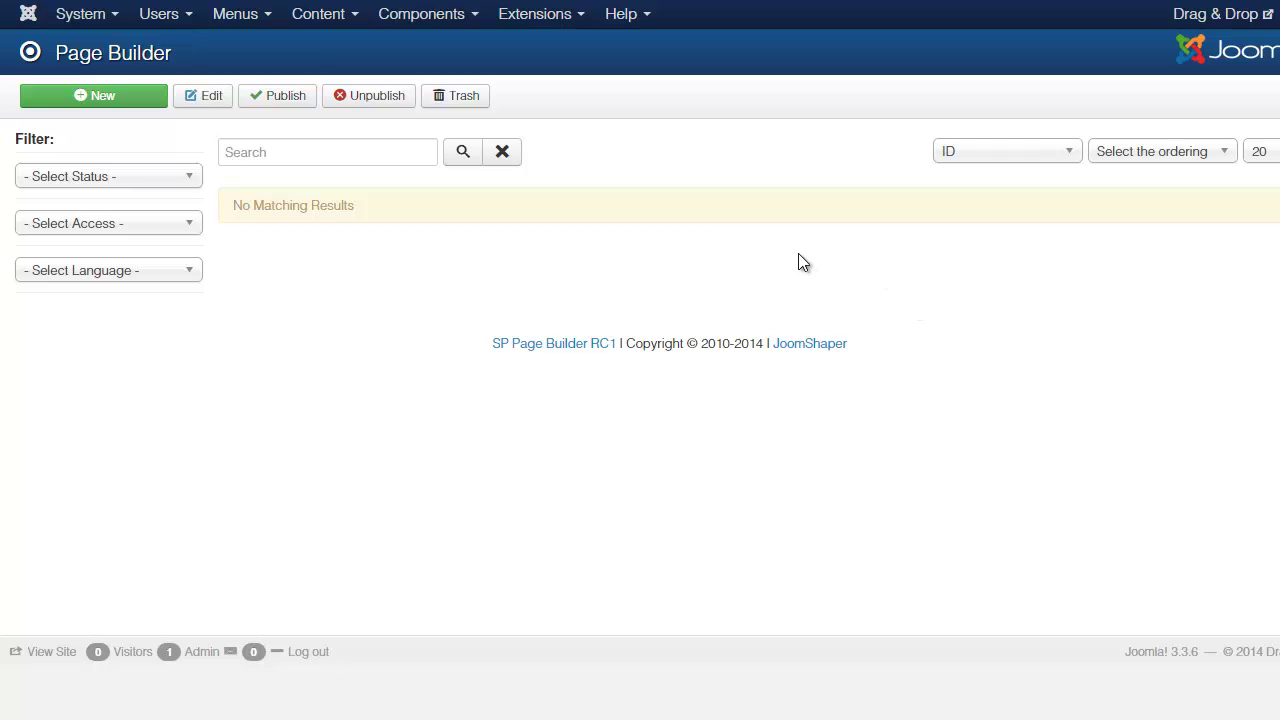
Step: Create a new SP Page Builder page and view its Open Graph and Publishing settings
click(447, 15)
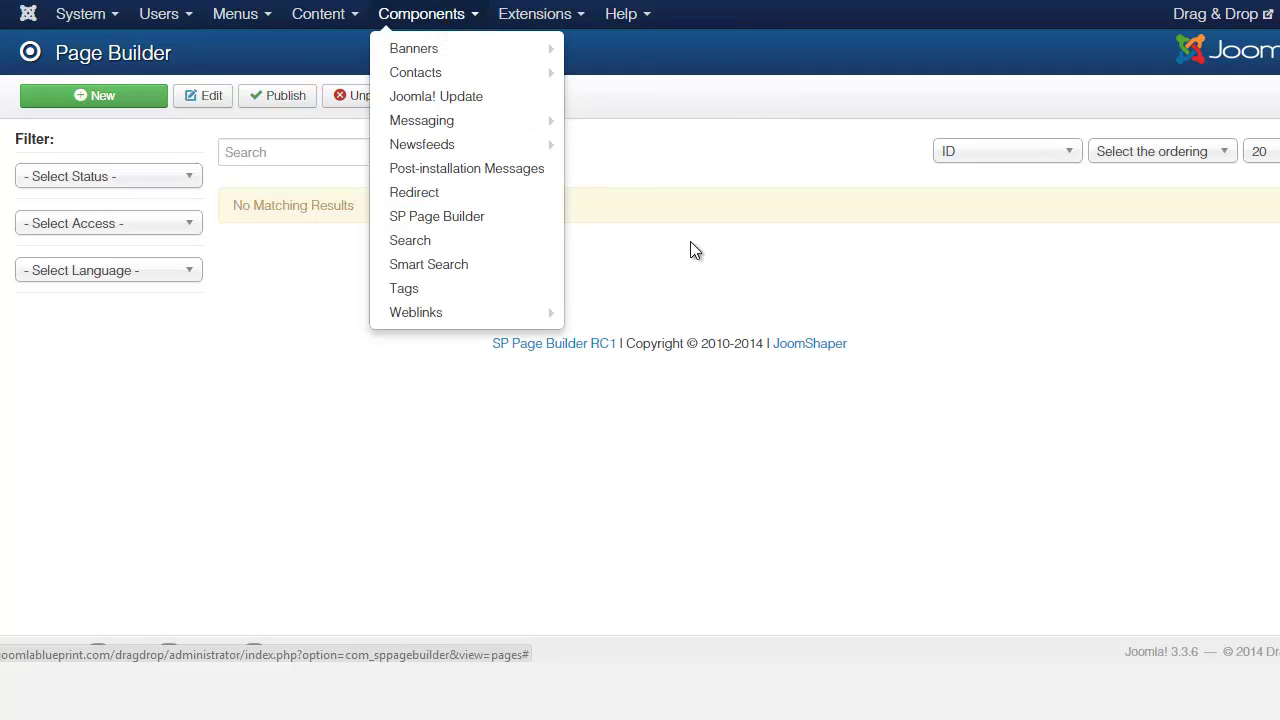
click(293, 293)
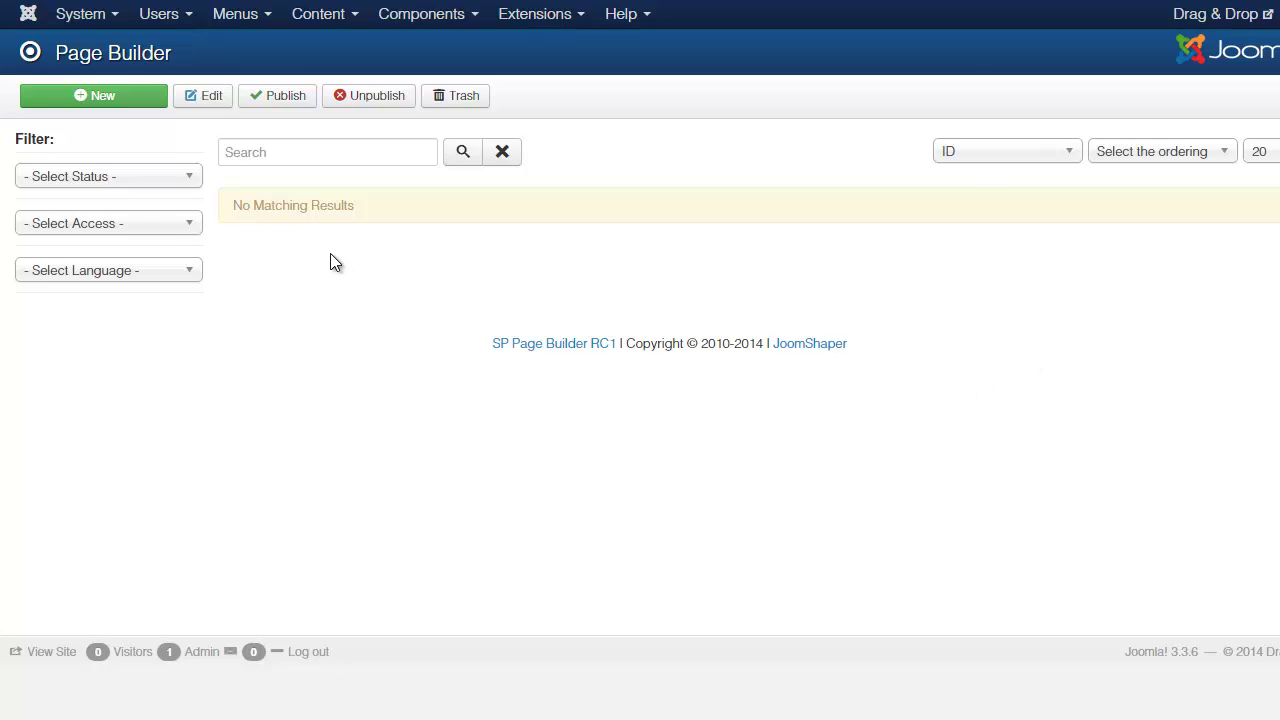
click(100, 98)
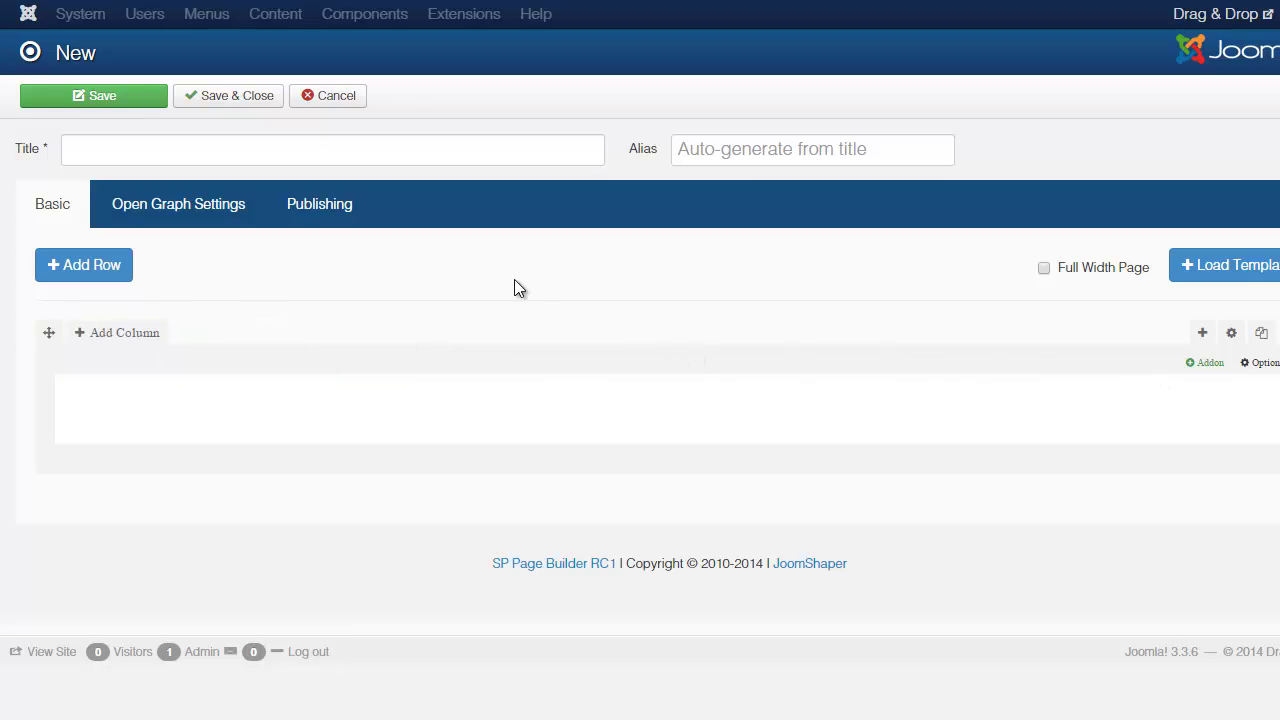
click(166, 206)
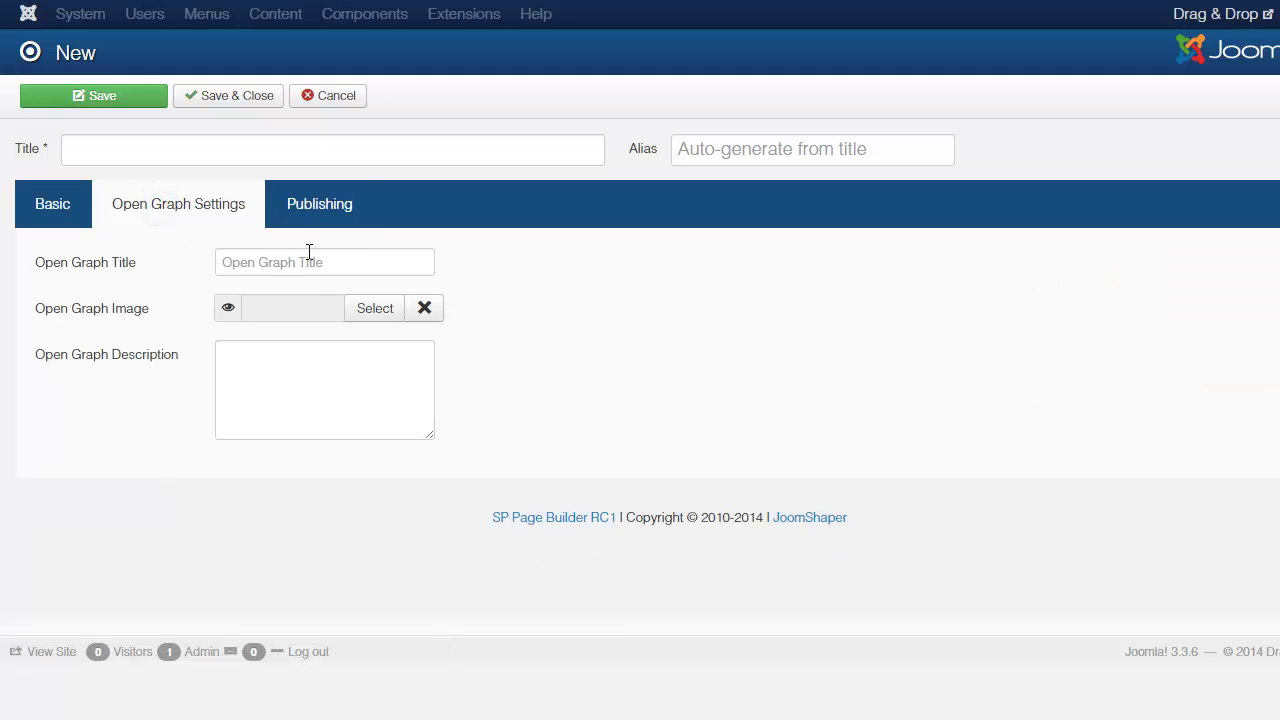
click(323, 215)
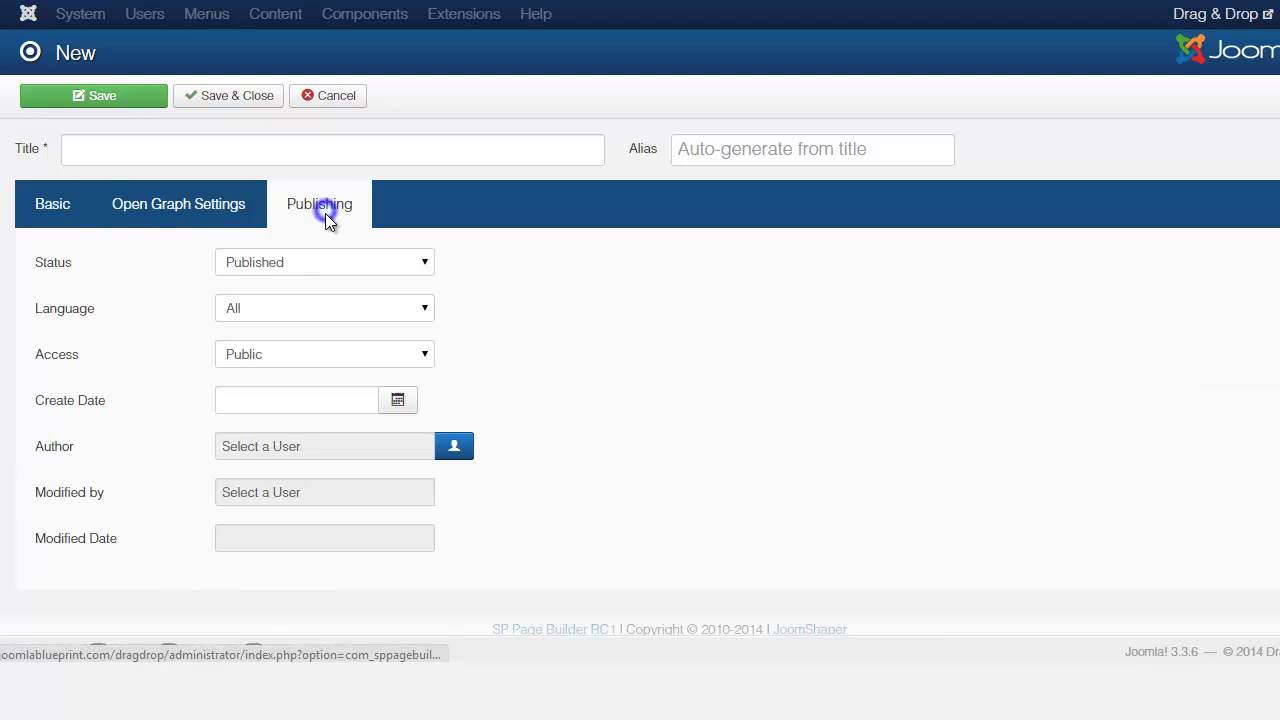
Step: Check the Status and Access lists, keeping status Published and access Public
click(360, 264)
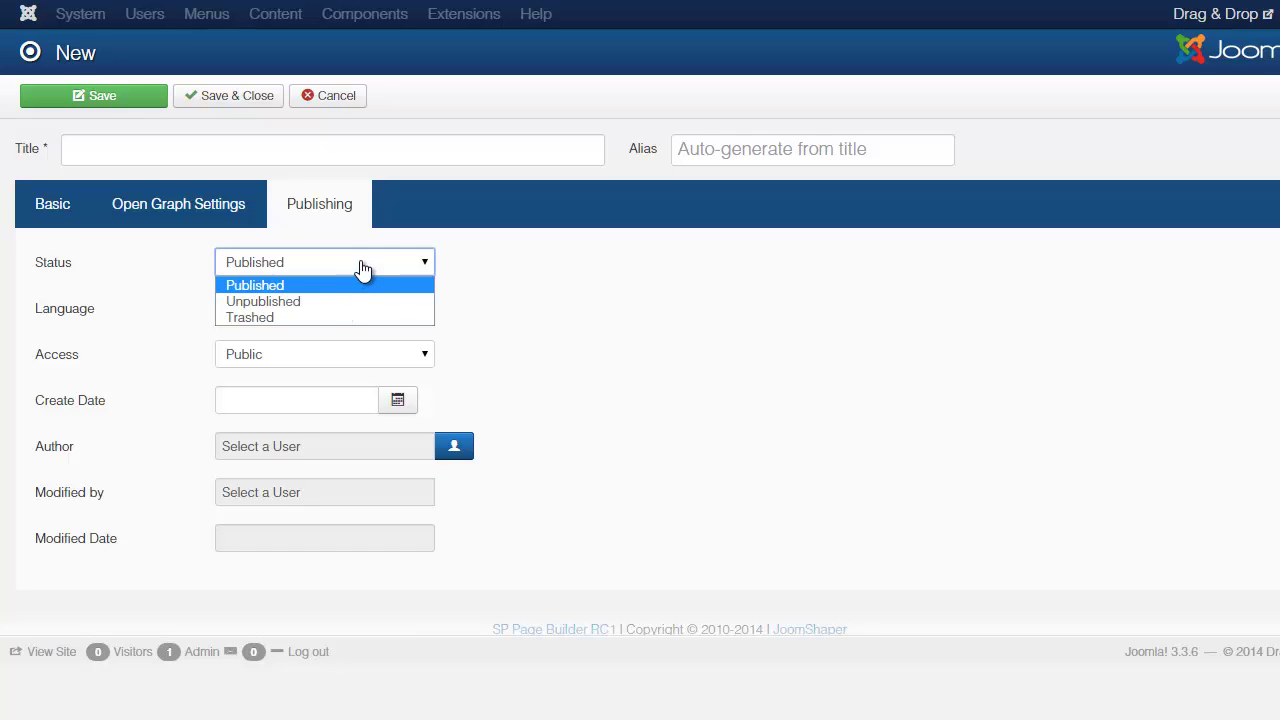
click(362, 268)
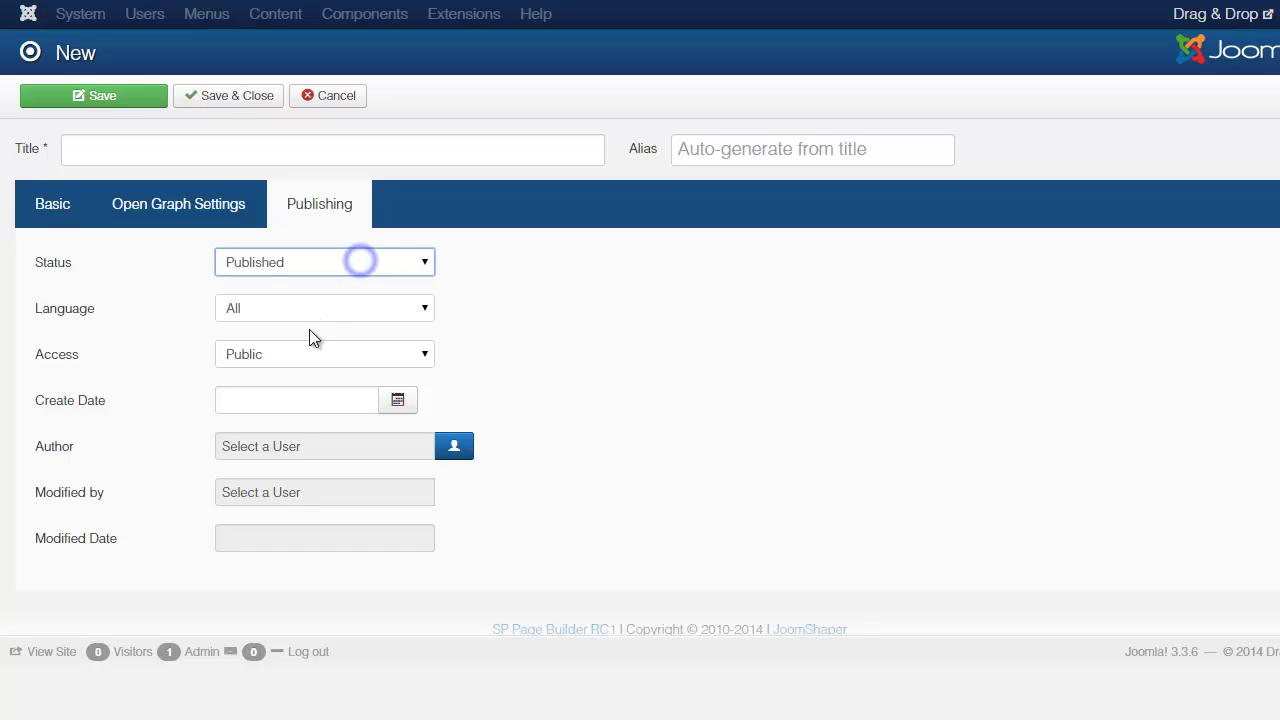
click(280, 355)
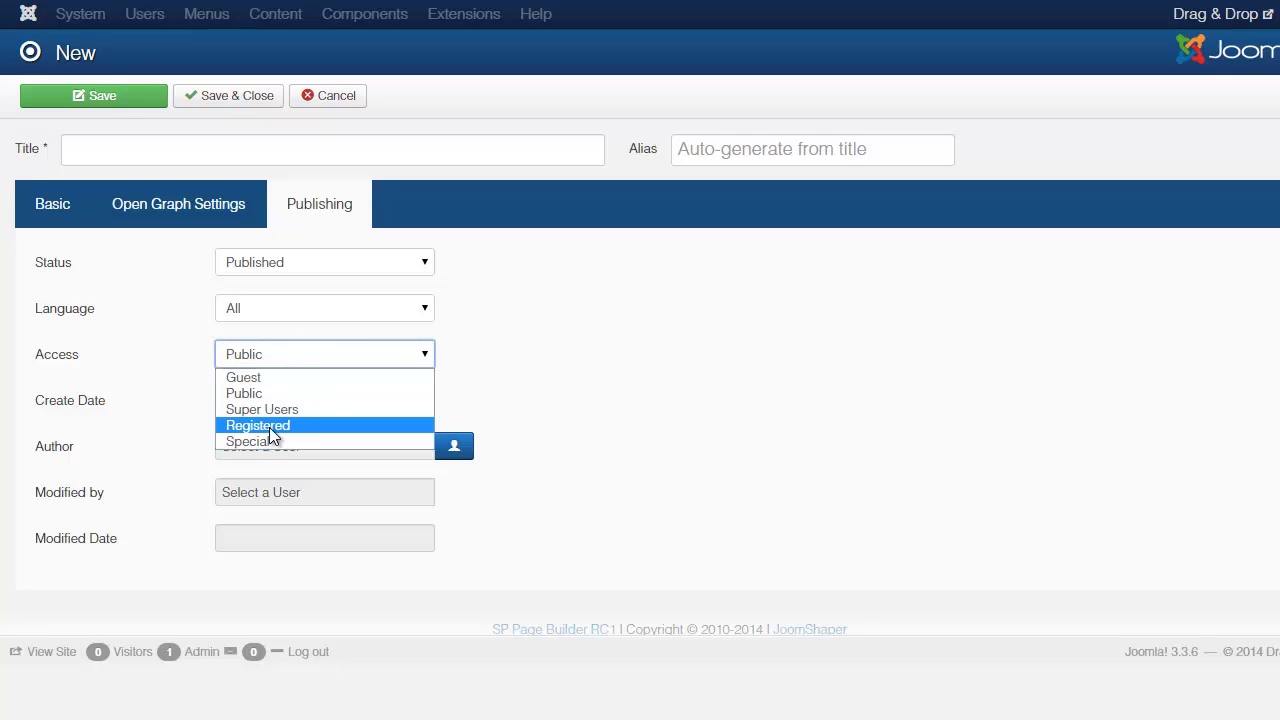
click(591, 383)
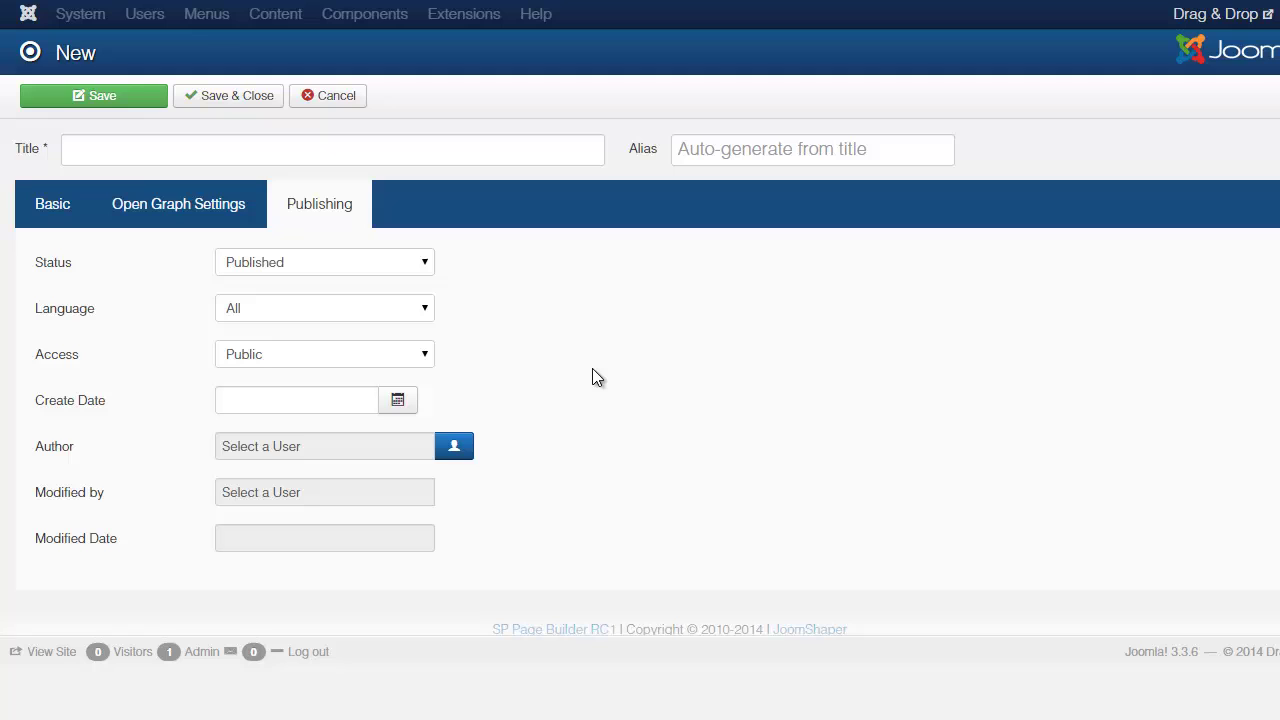
click(389, 354)
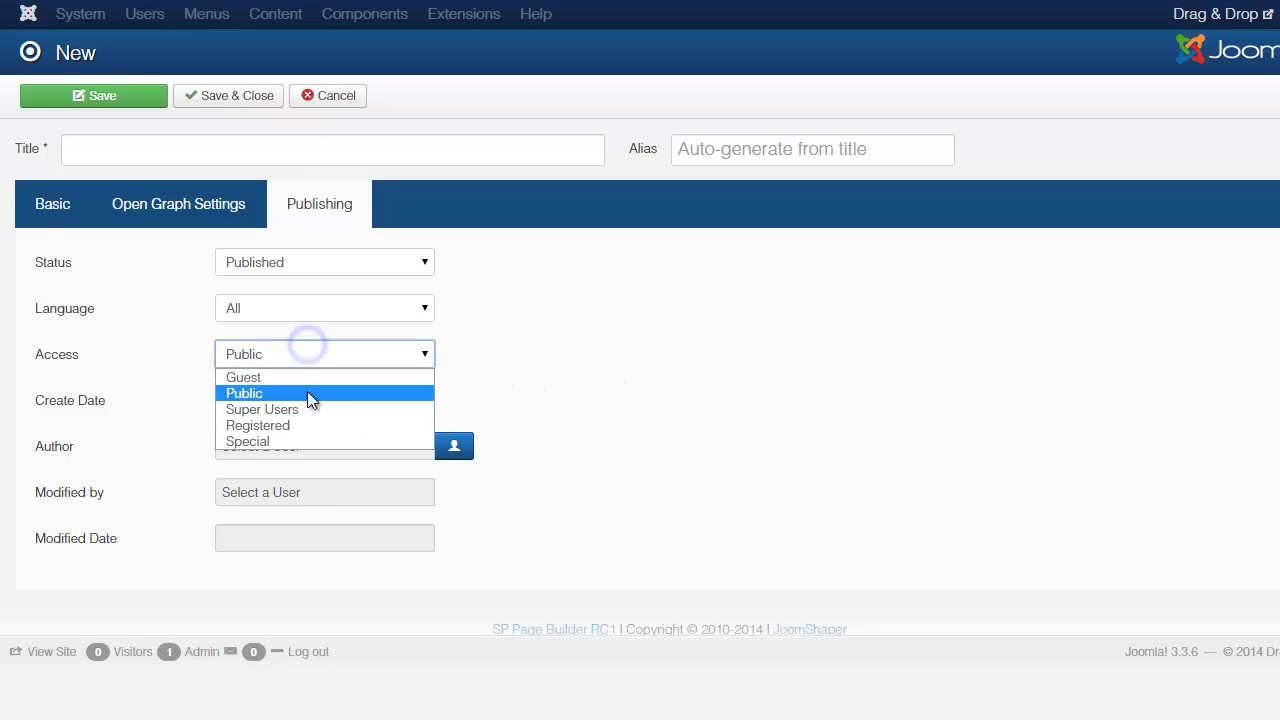
click(555, 376)
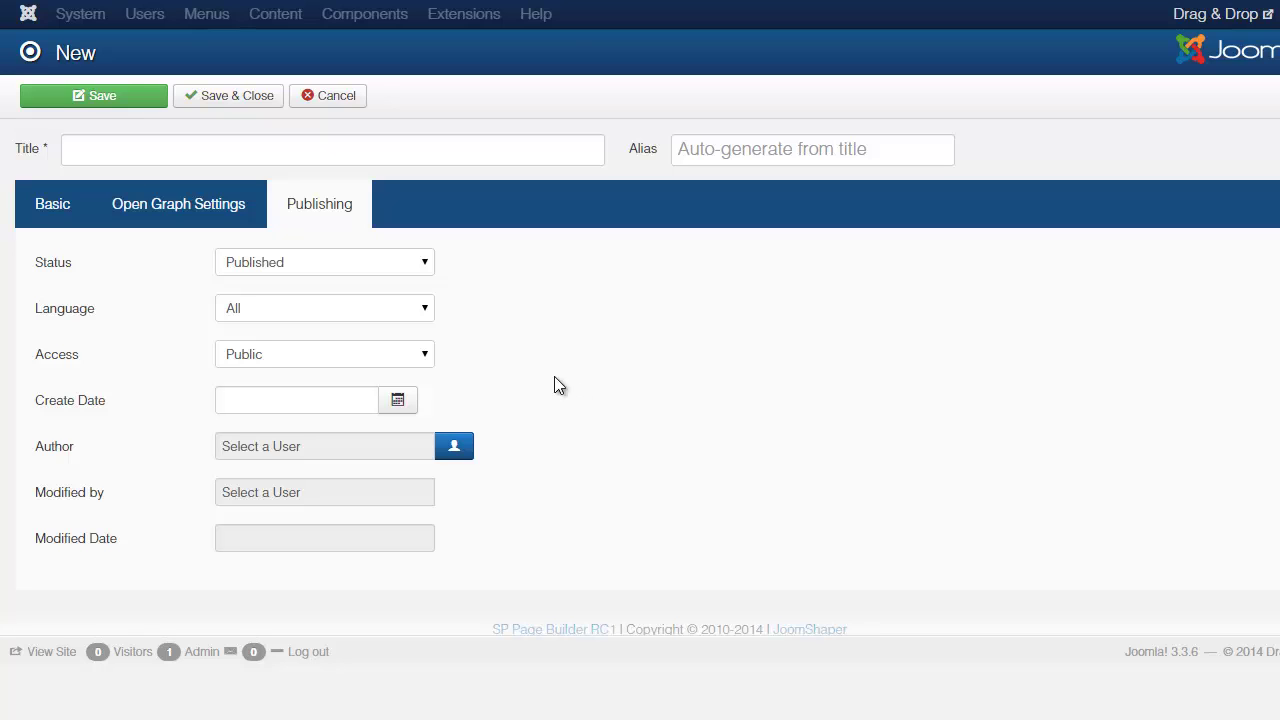
Step: Return to the row builder and preview the Add Column layout choices
click(53, 204)
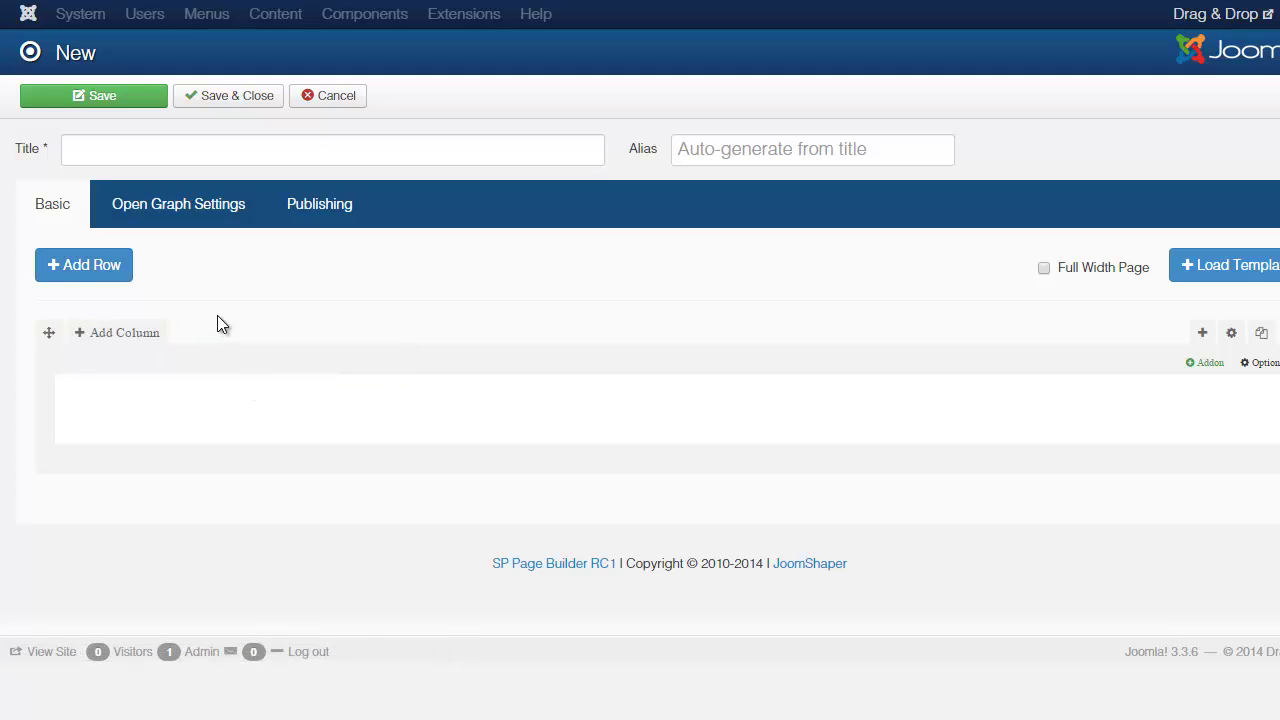
mouse_move(89, 340)
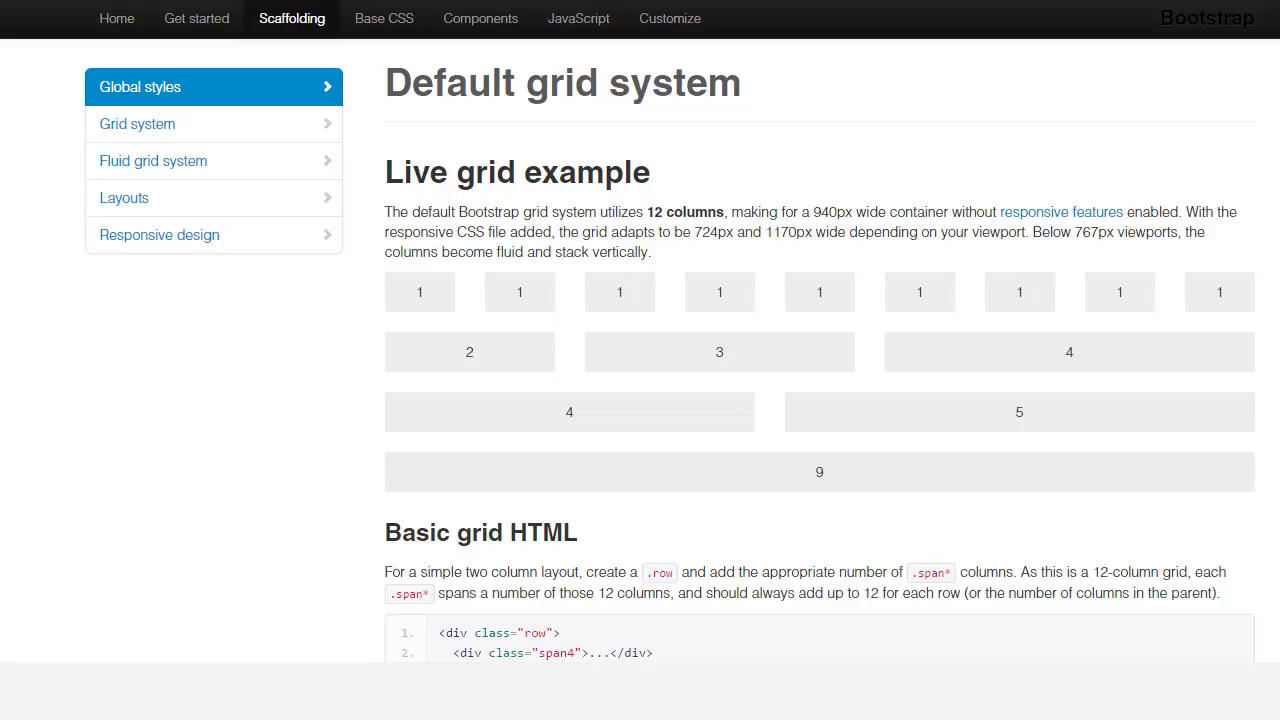
Step: Scroll the Bootstrap grid docs past offsetting and nesting columns to Fluid grid system
scroll(820, 360, down, 3)
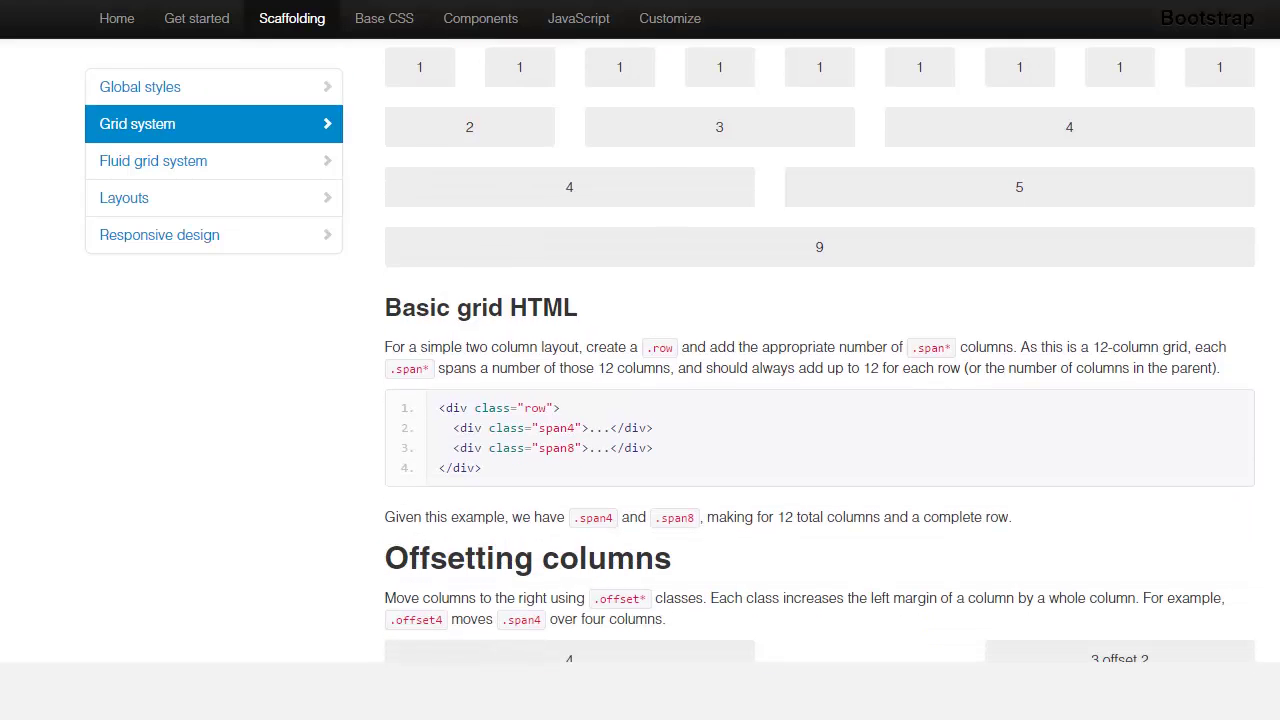
scroll(820, 360, down, 1)
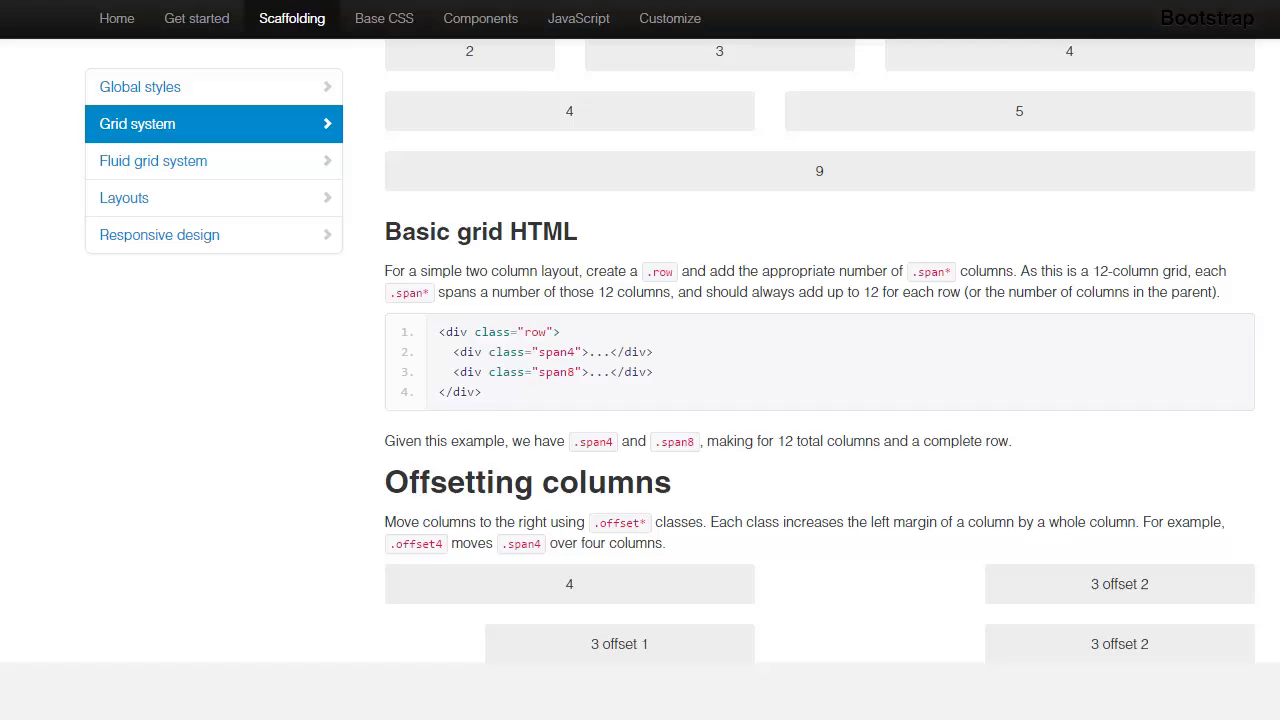
scroll(820, 350, up, 2)
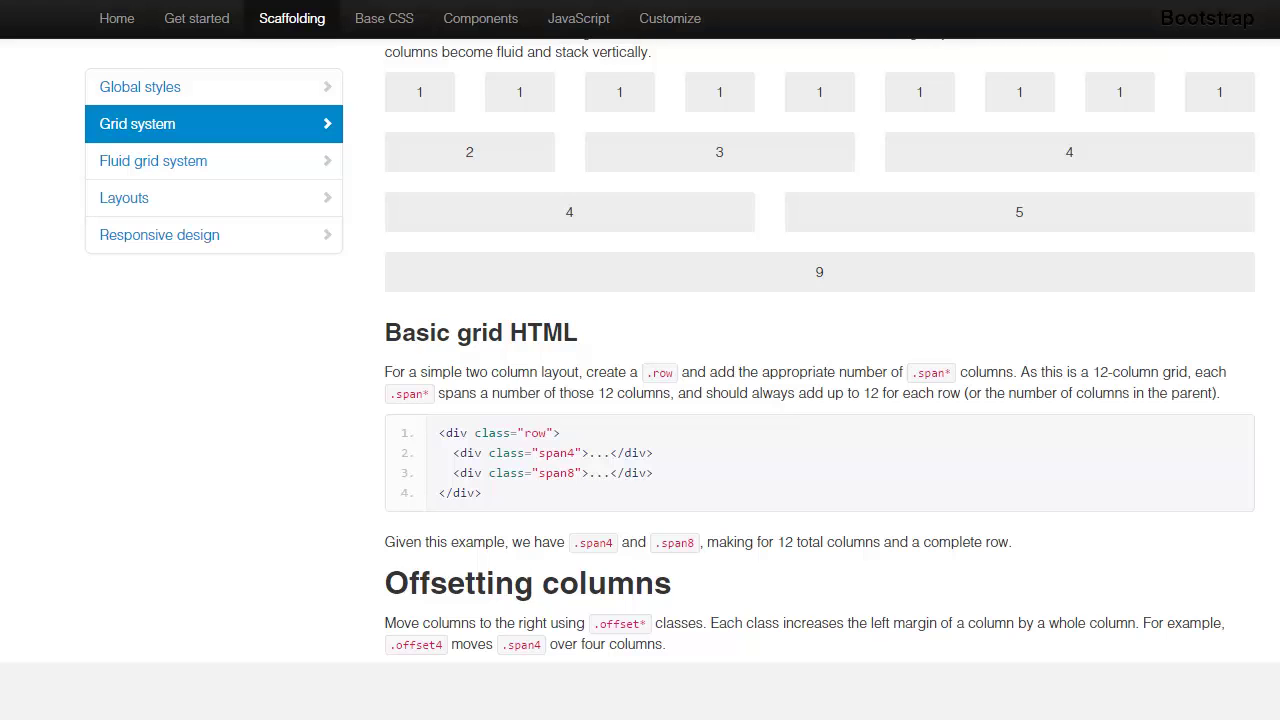
scroll(1210, 198, down, 5)
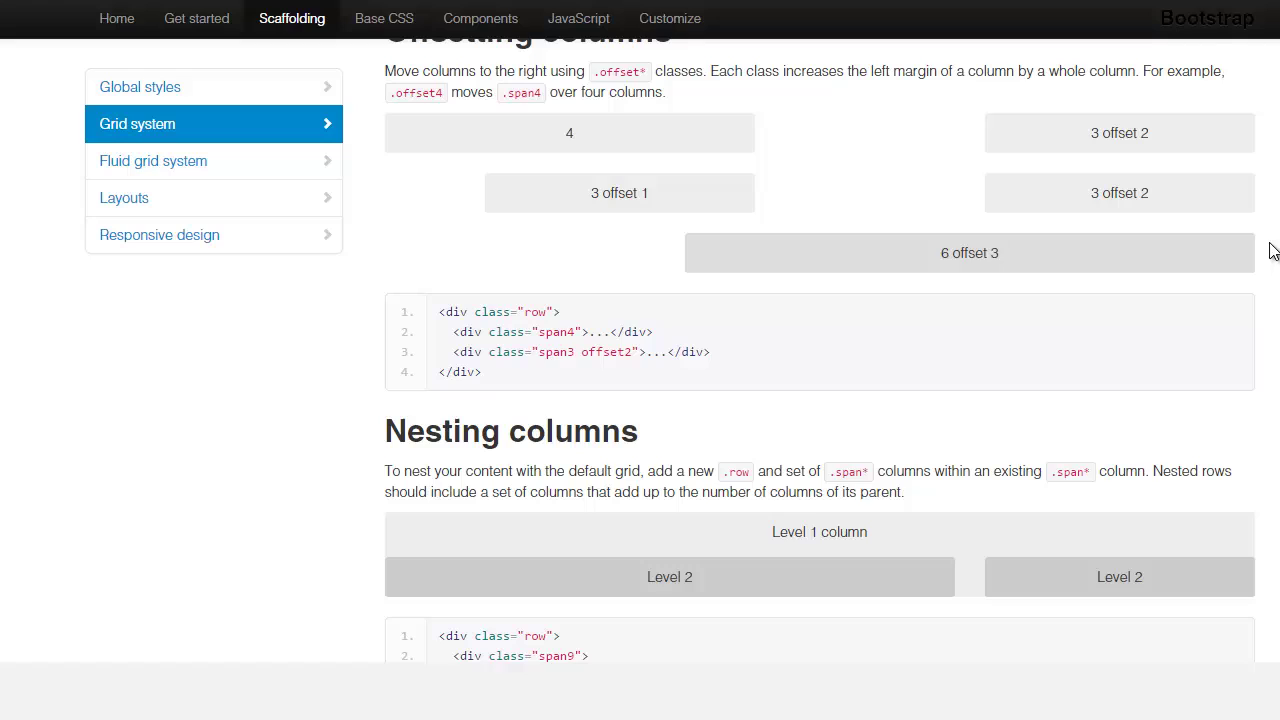
scroll(820, 350, down, 1)
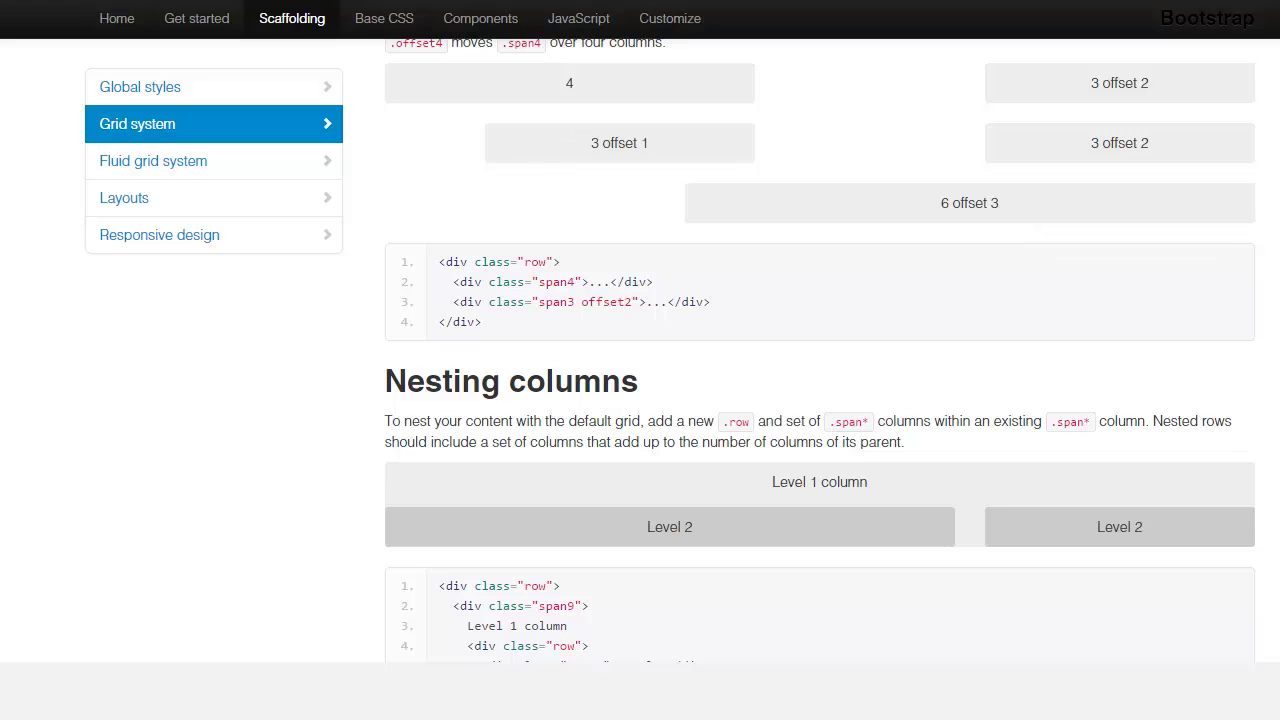
scroll(820, 350, down, 9)
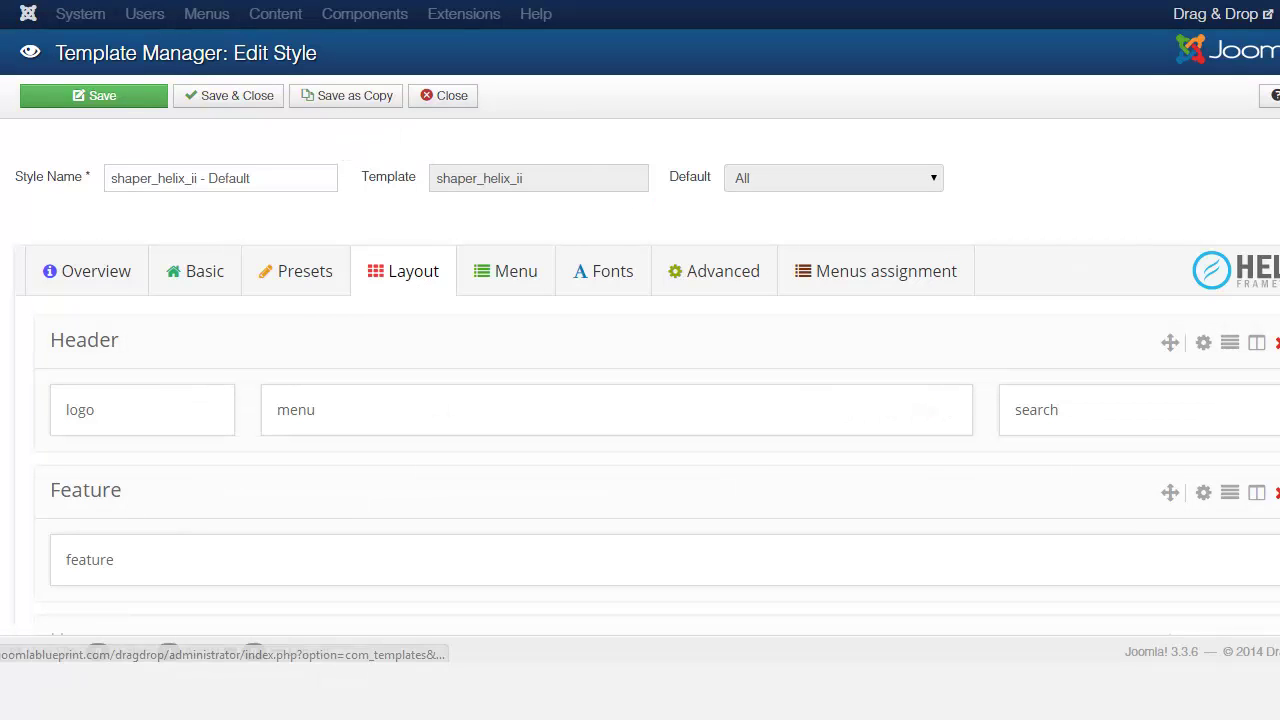
Step: Scroll the template Layout tab to view the Users and Main Body rows
scroll(1050, 316, down, 3)
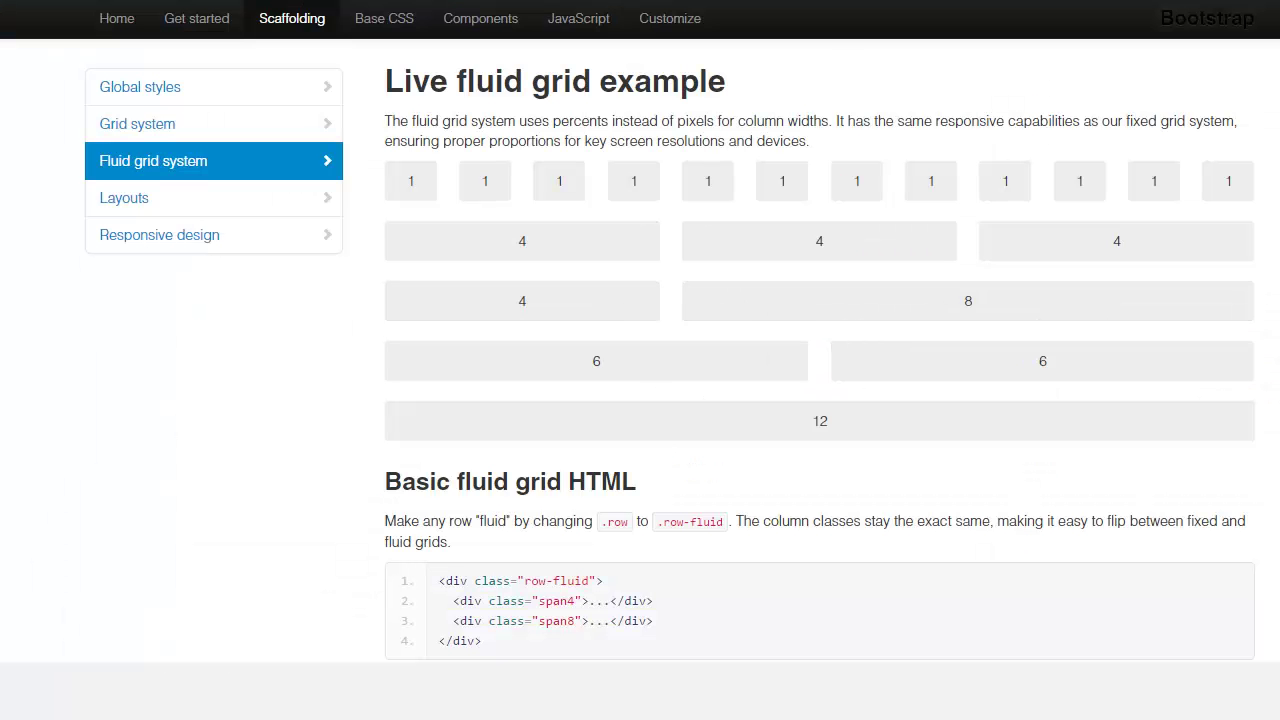
scroll(820, 400, down, 12)
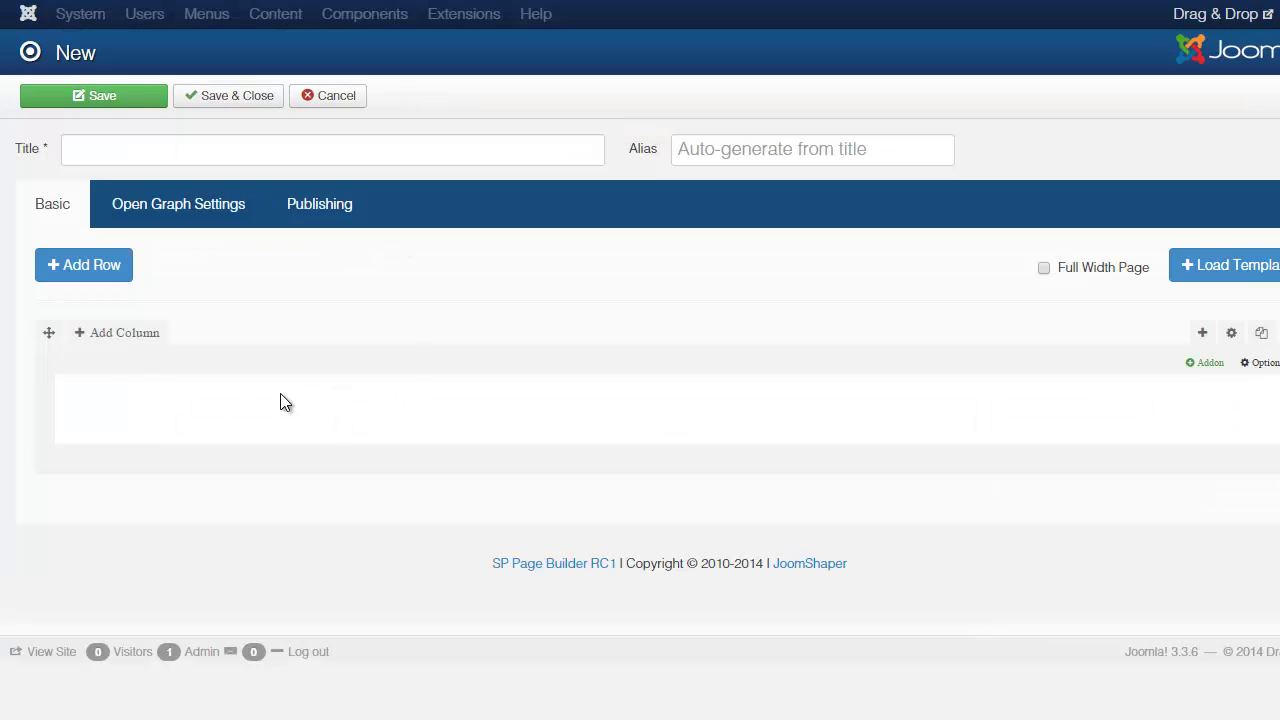
mouse_move(128, 348)
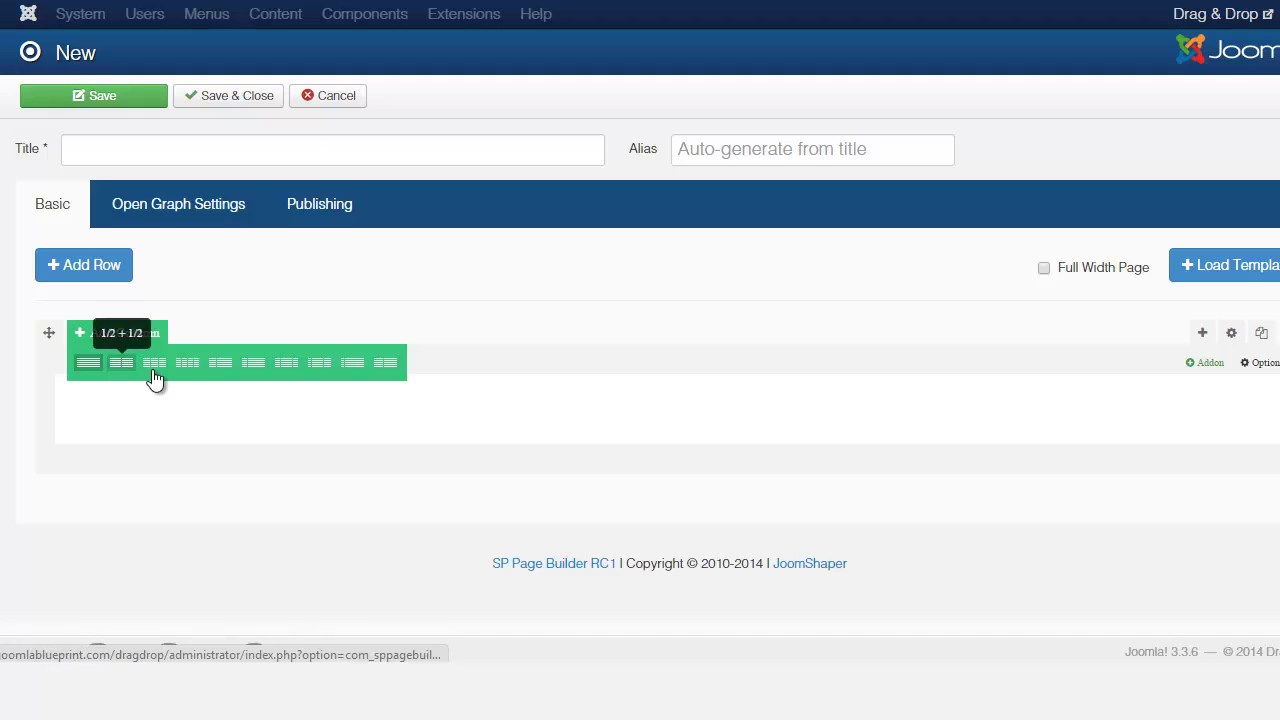
Step: Try narrow-wide and four-column splits, settle on 1/2 + 1/2 columns, then add a row
click(222, 365)
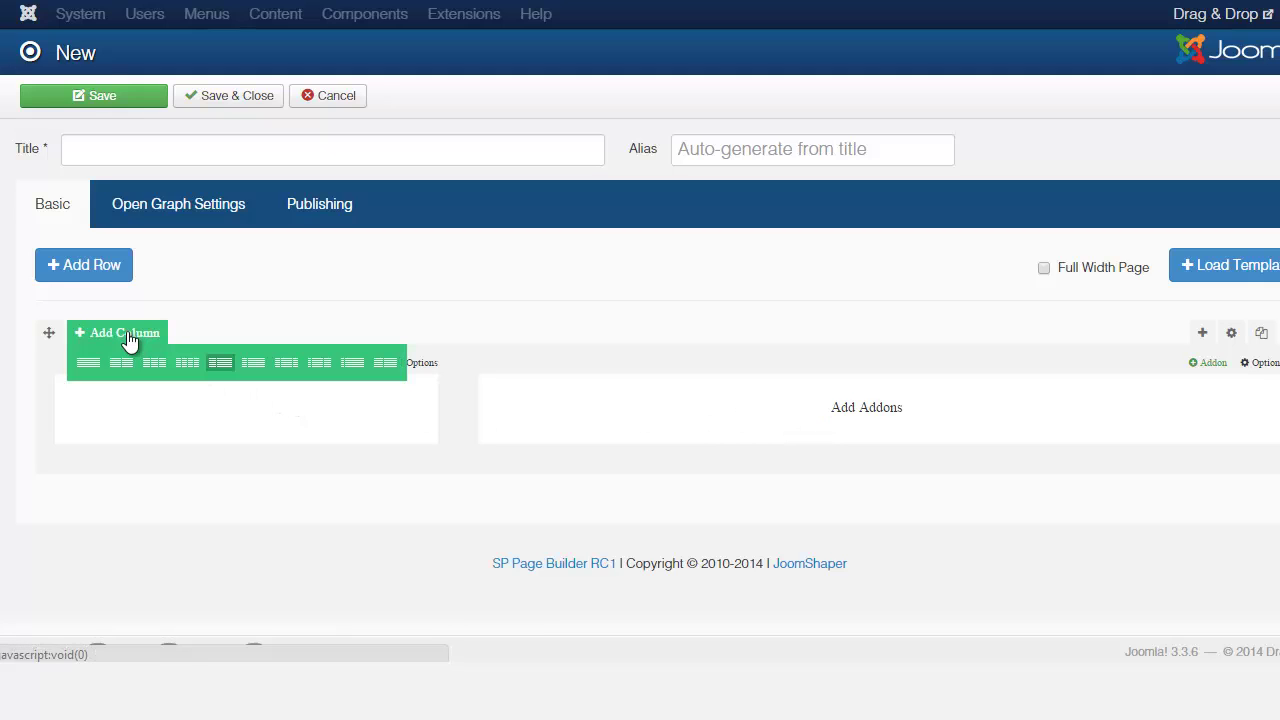
click(188, 364)
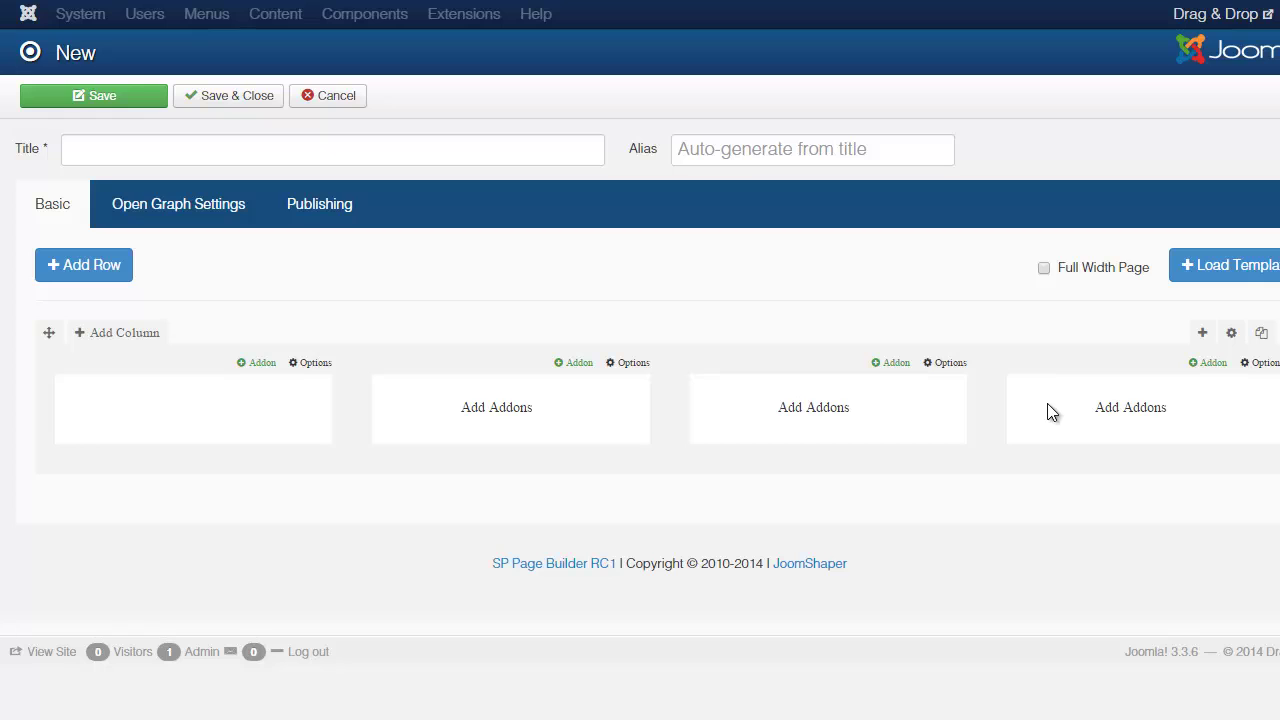
mouse_move(117, 333)
click(121, 362)
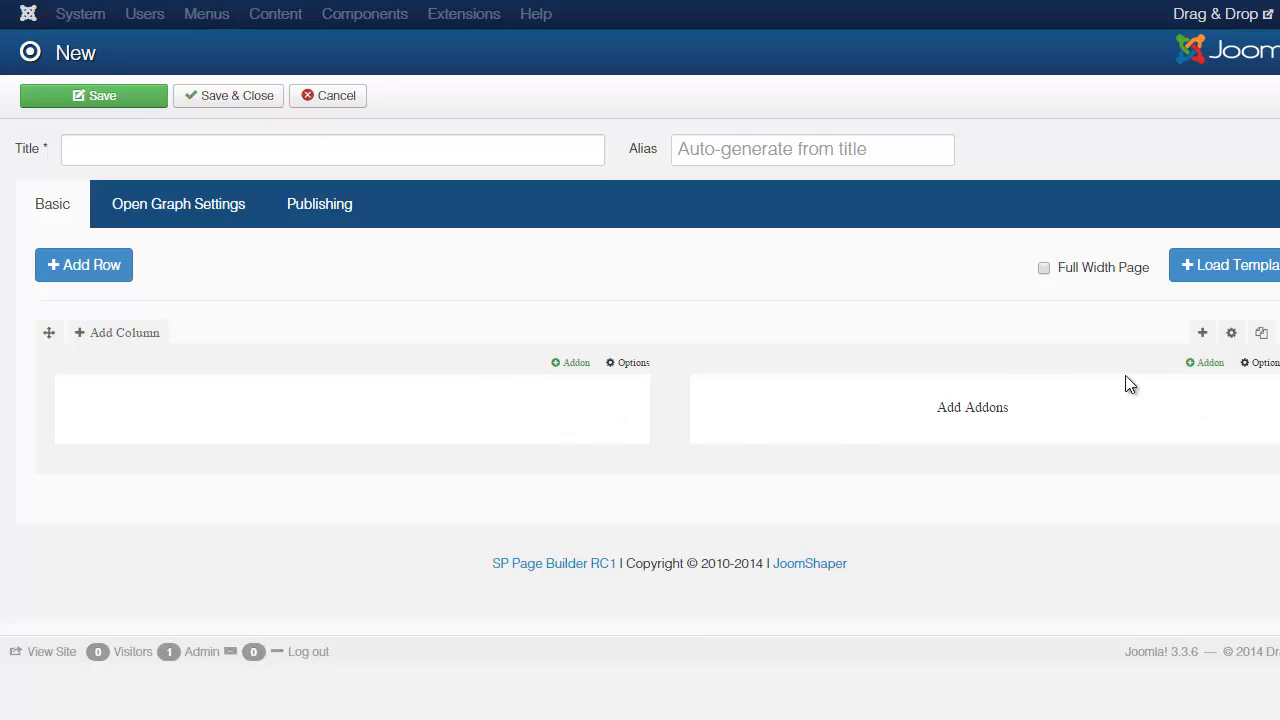
click(1204, 334)
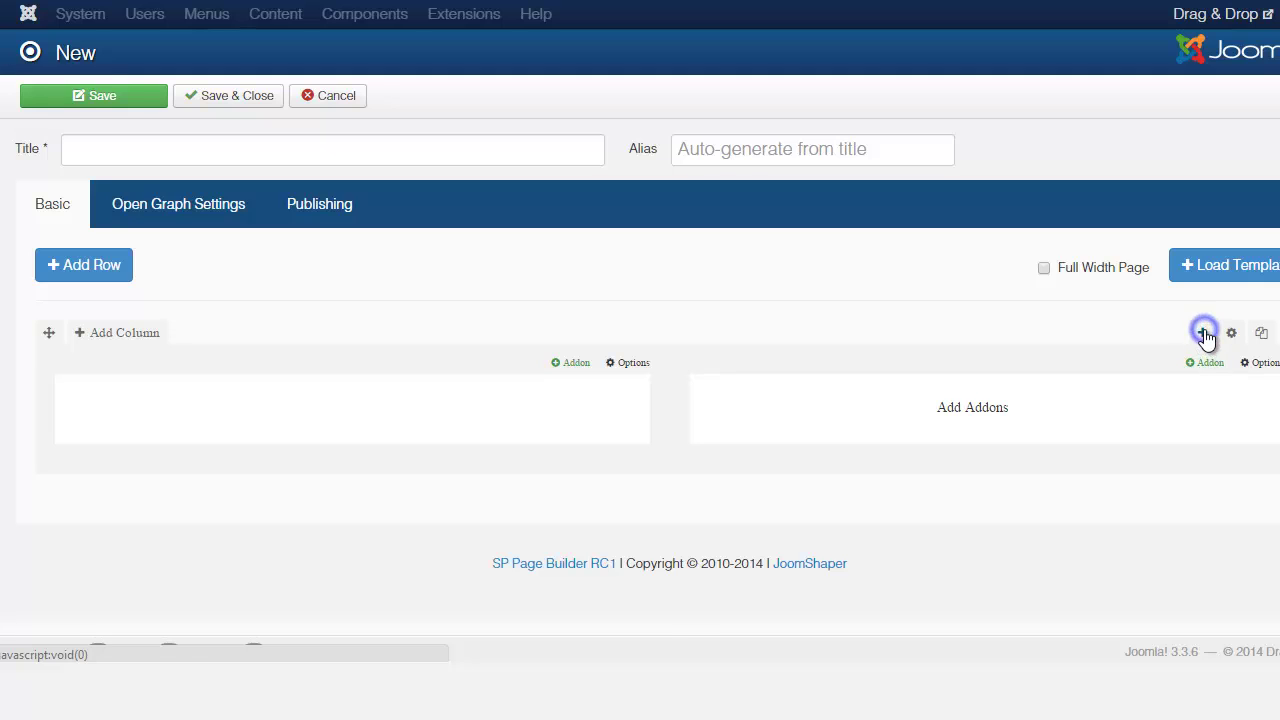
Step: Delete the second, single-column row and confirm with OK
scroll(620, 505, down, 2)
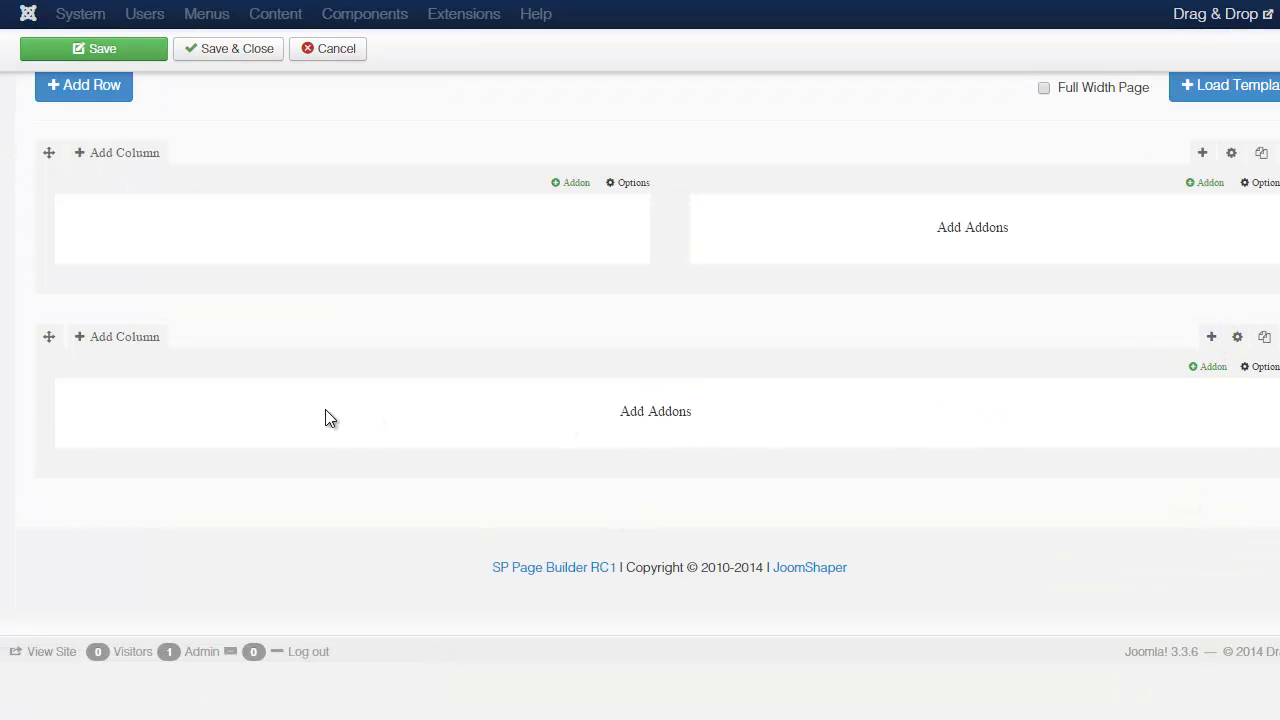
mouse_move(131, 345)
click(1266, 336)
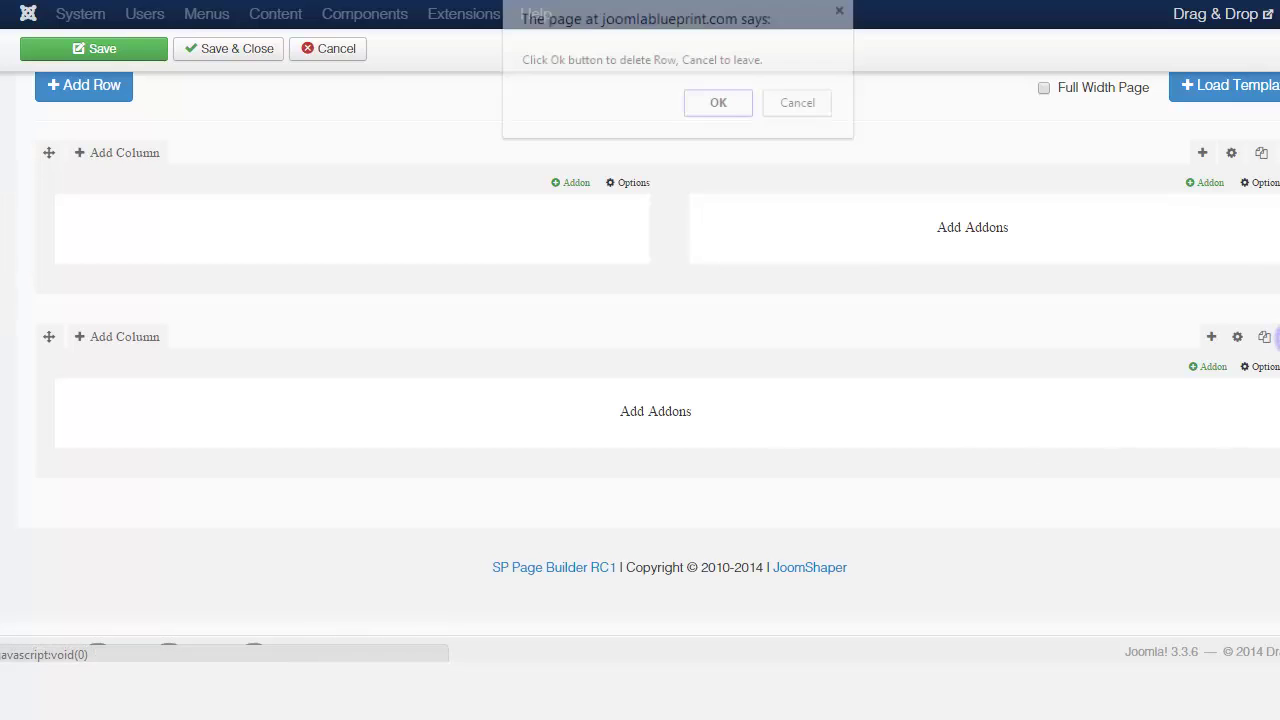
click(718, 103)
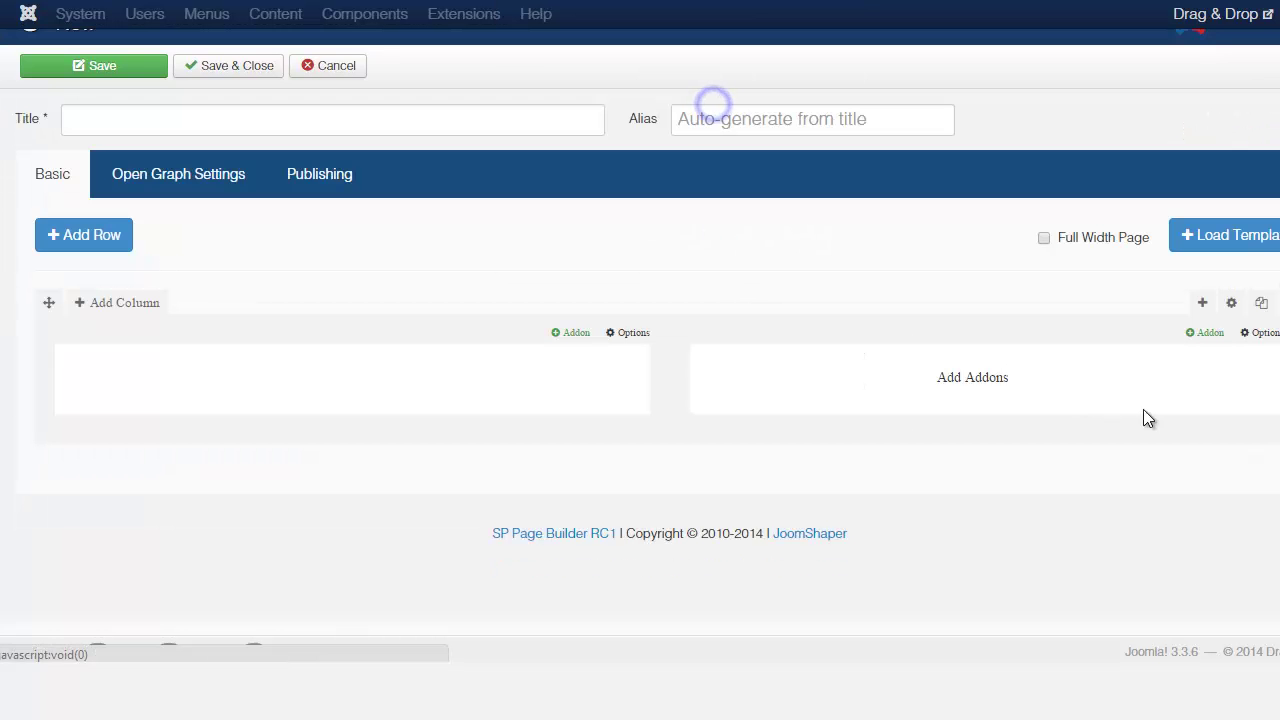
Step: Open the two-column row's Row Options and view the background colour picker
click(1231, 302)
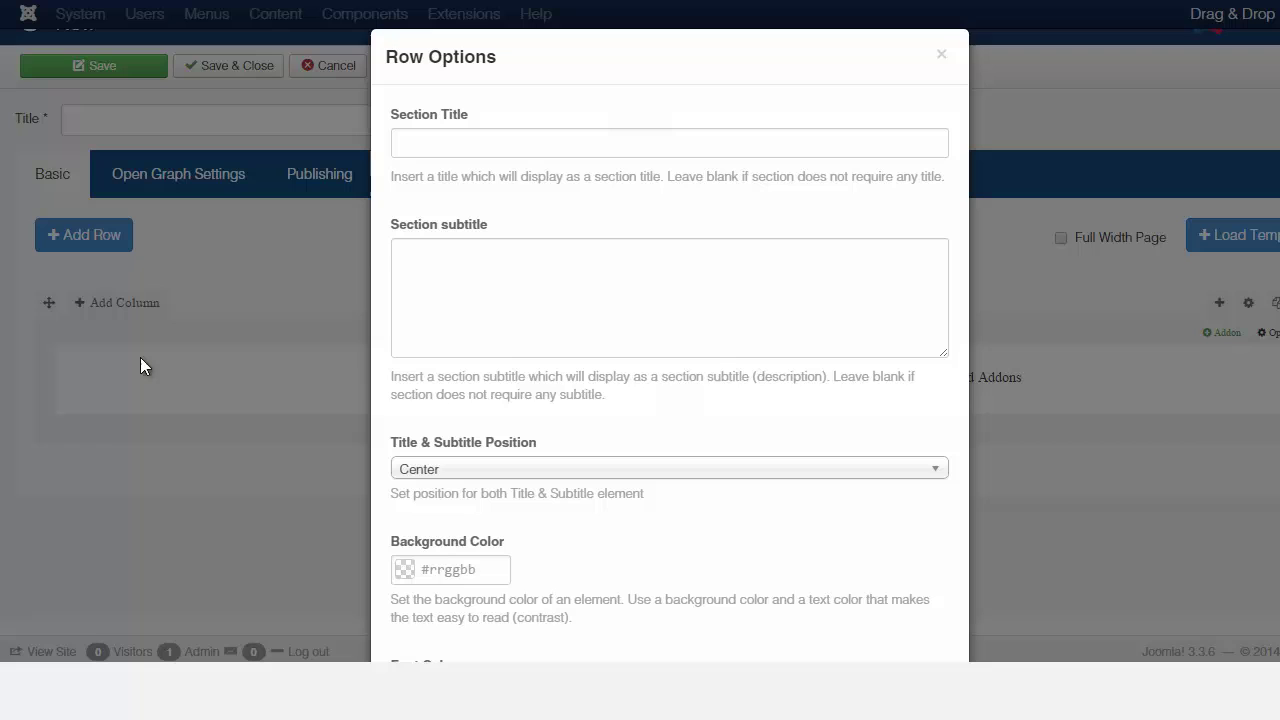
scroll(611, 434, down, 2)
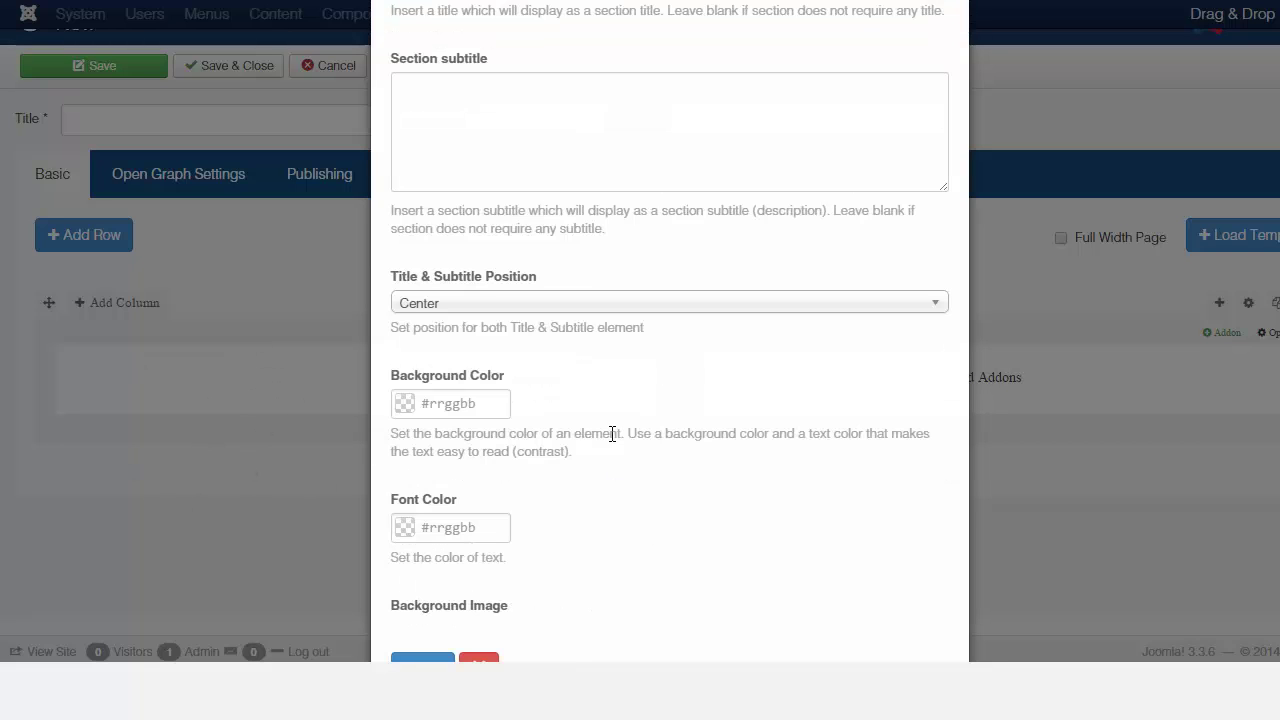
click(457, 400)
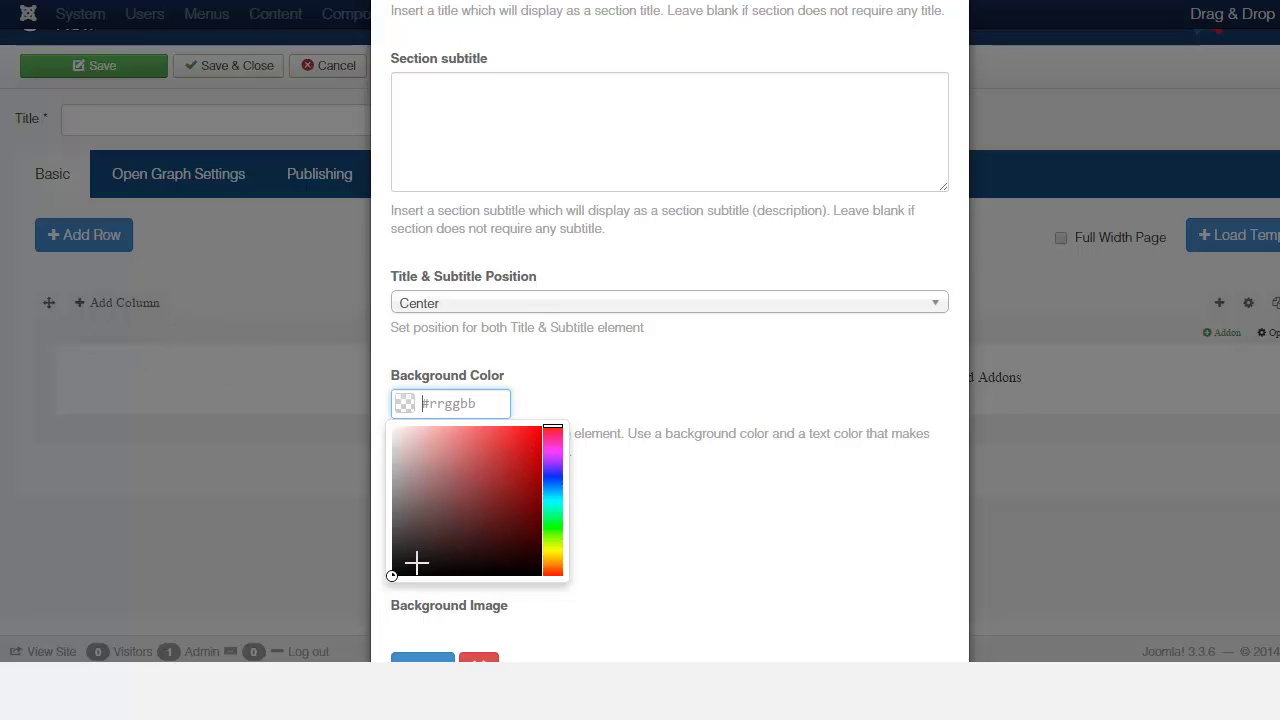
scroll(455, 521, down, 3)
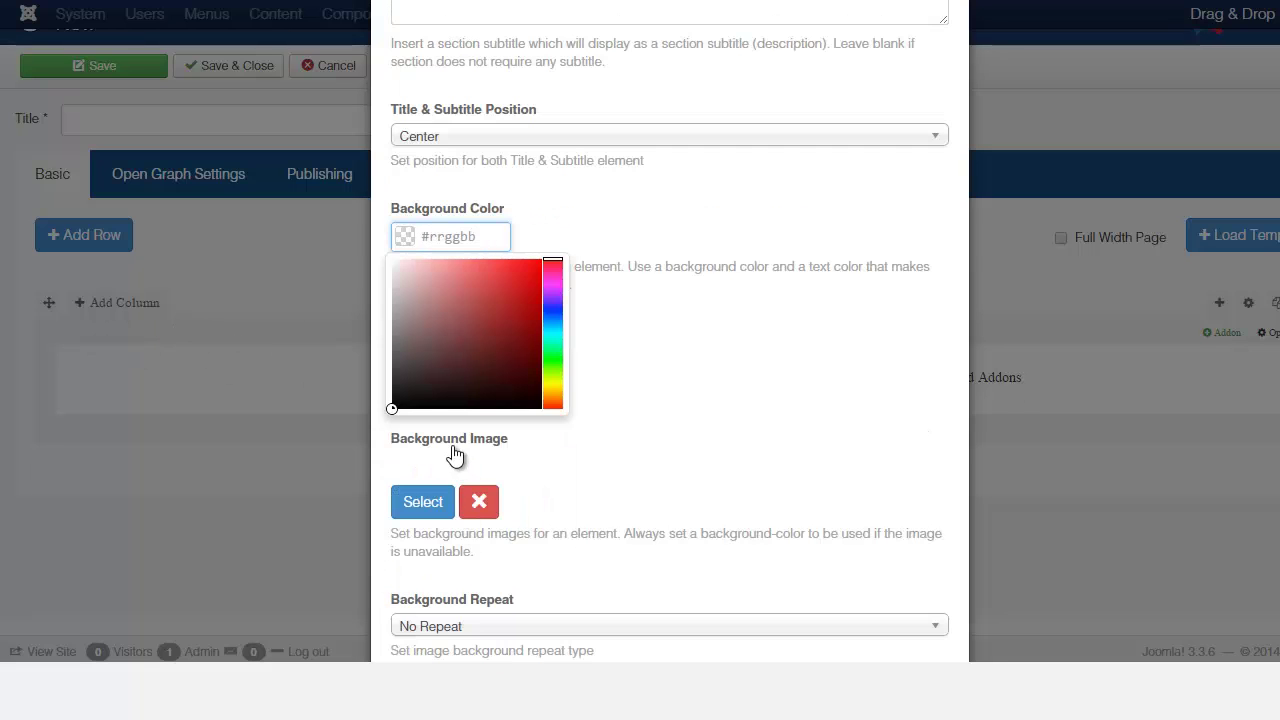
scroll(455, 455, down, 3)
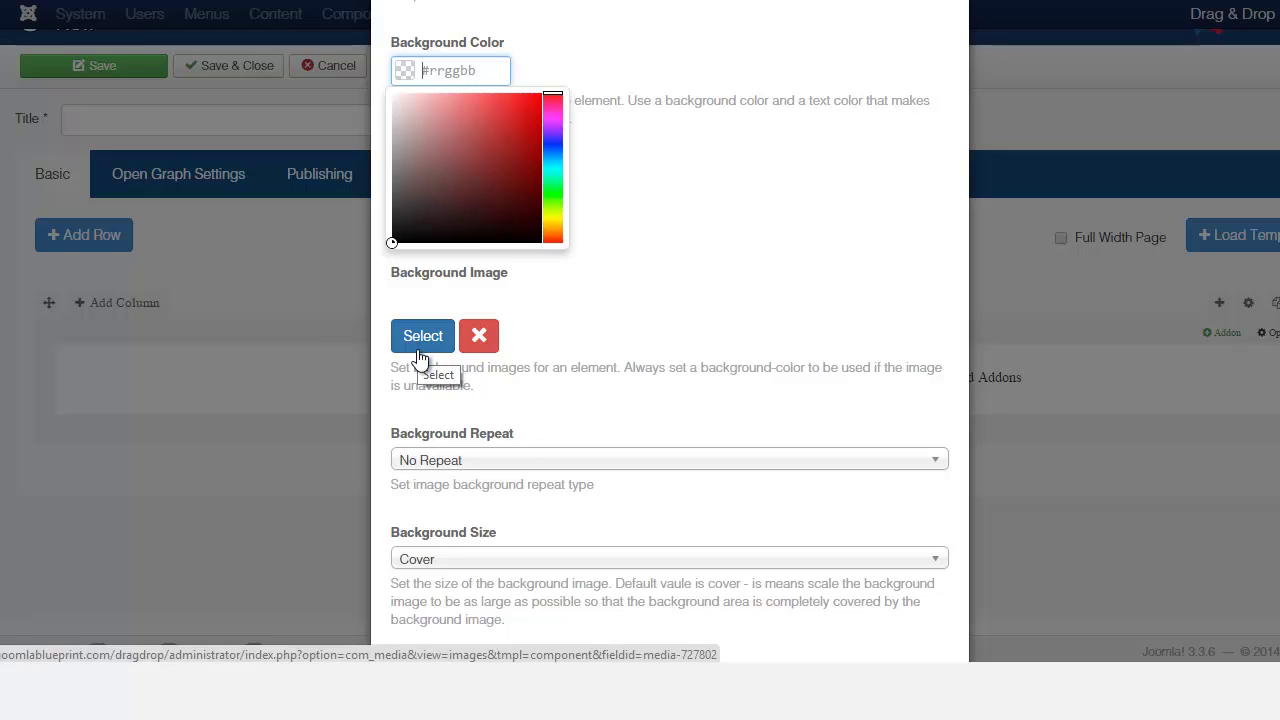
scroll(543, 486, down, 3)
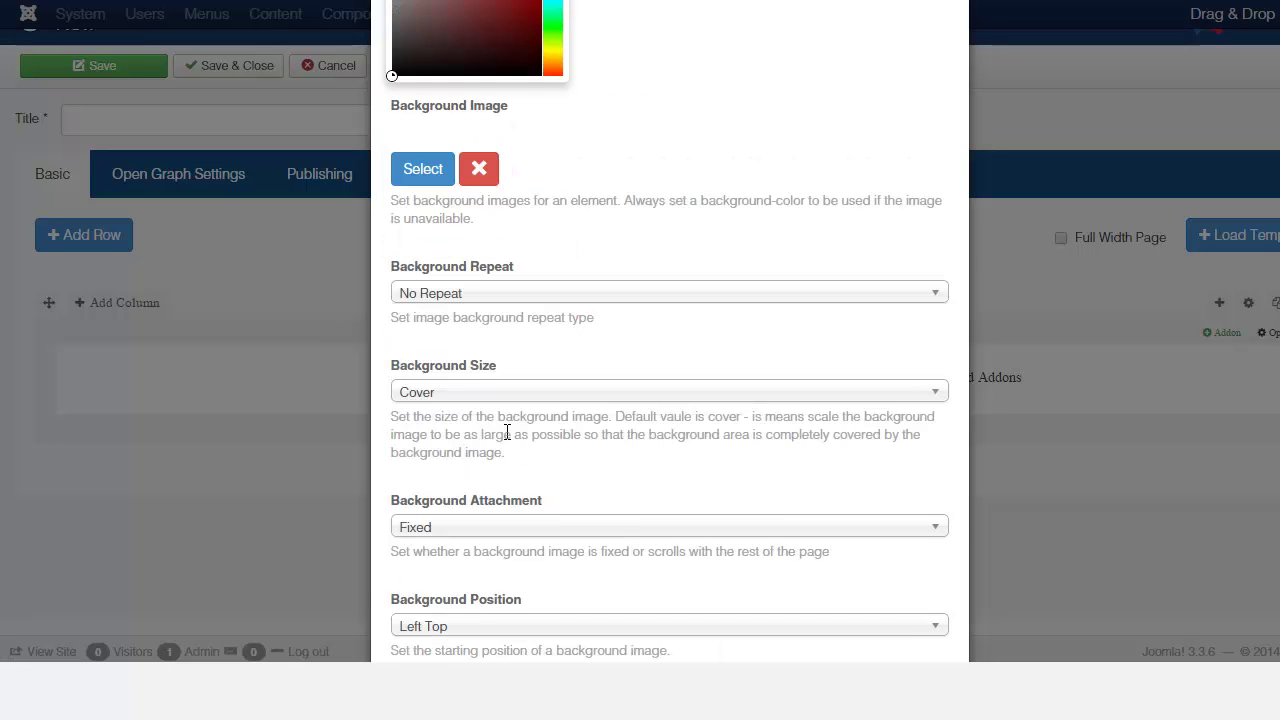
Step: Keep background repeat at No Repeat and background size at Cover
click(597, 289)
click(594, 286)
click(551, 392)
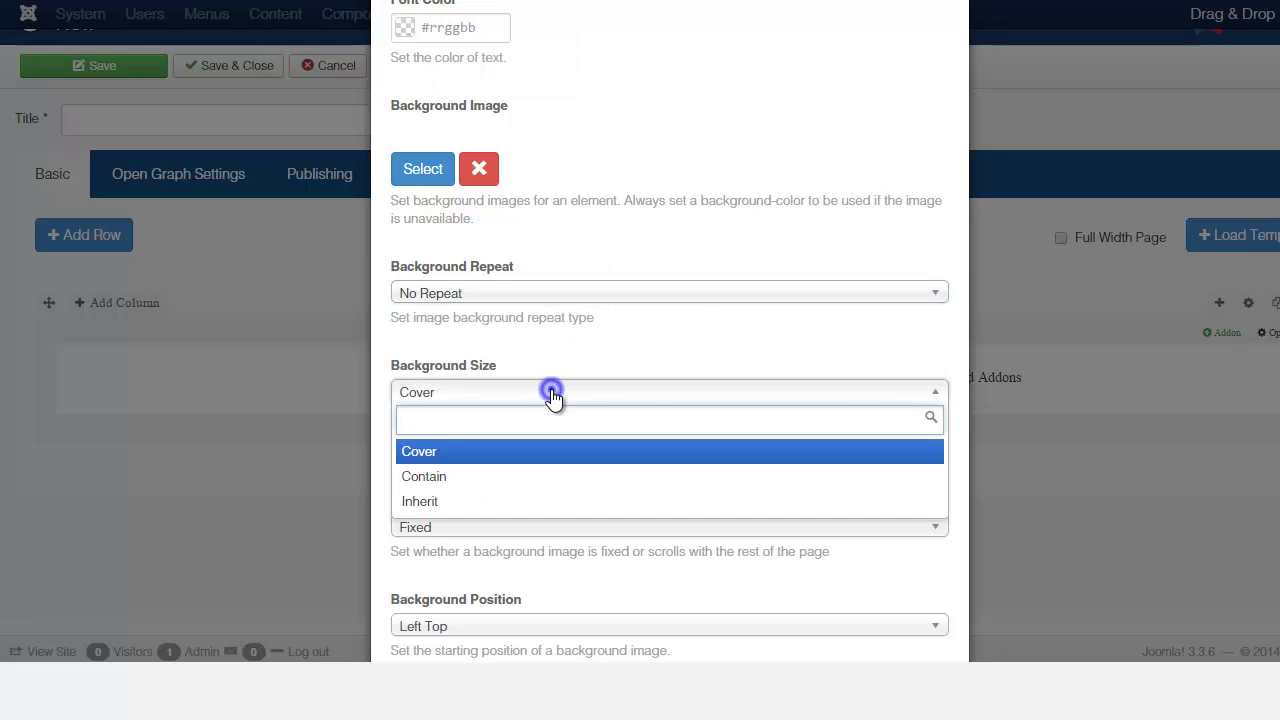
click(551, 390)
scroll(541, 443, down, 3)
scroll(541, 443, down, 3)
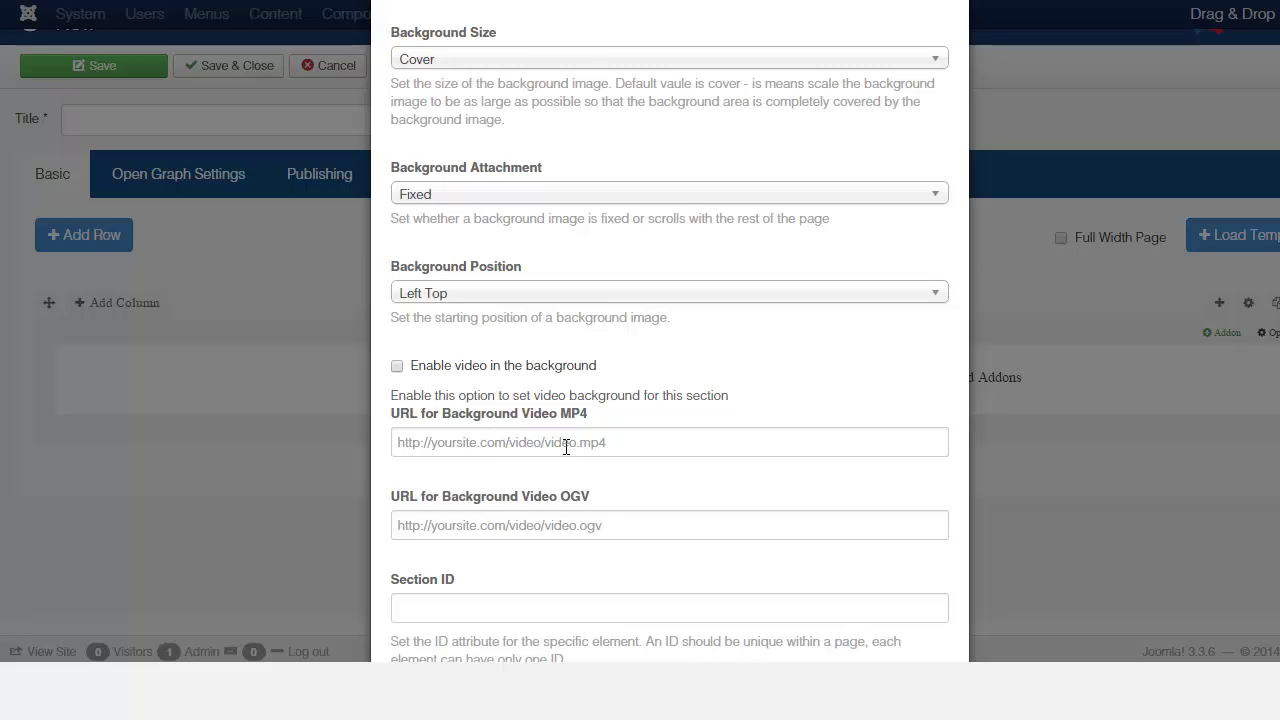
Step: Inspect the MP4 URL, Padding and CSS Class fields, then cancel Row Options unchanged
click(504, 446)
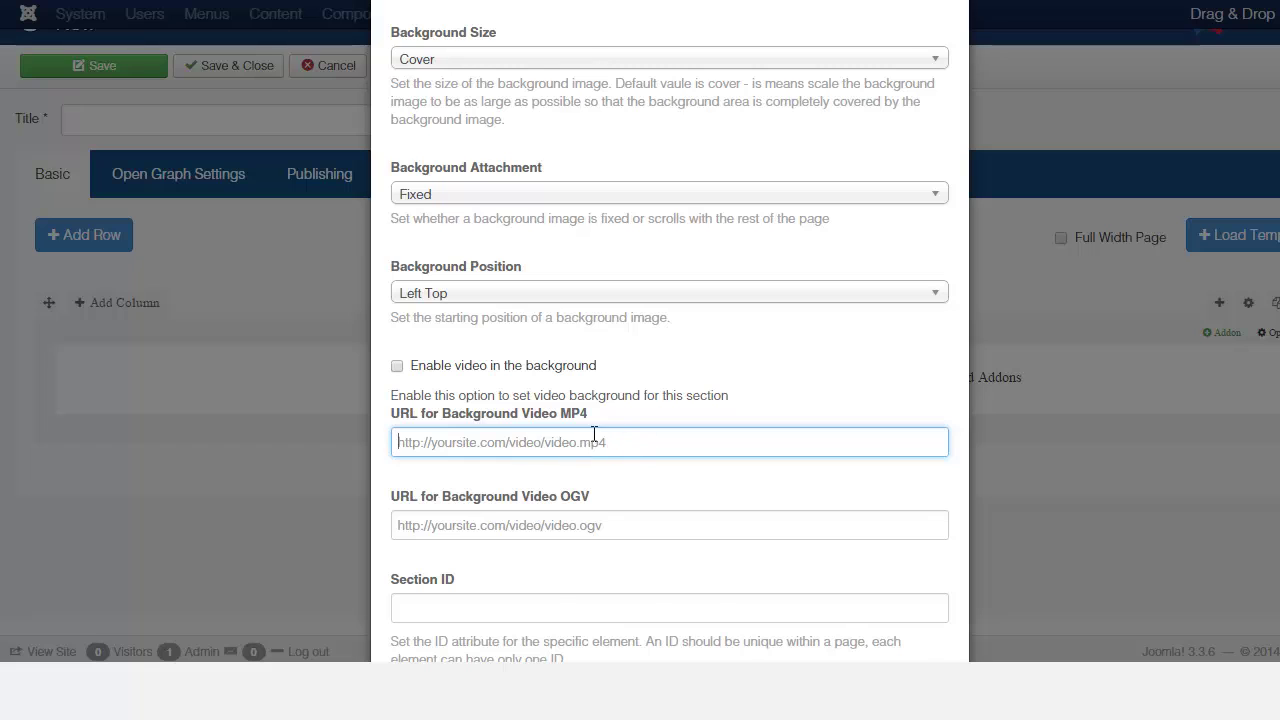
scroll(586, 436, down, 3)
scroll(530, 465, down, 7)
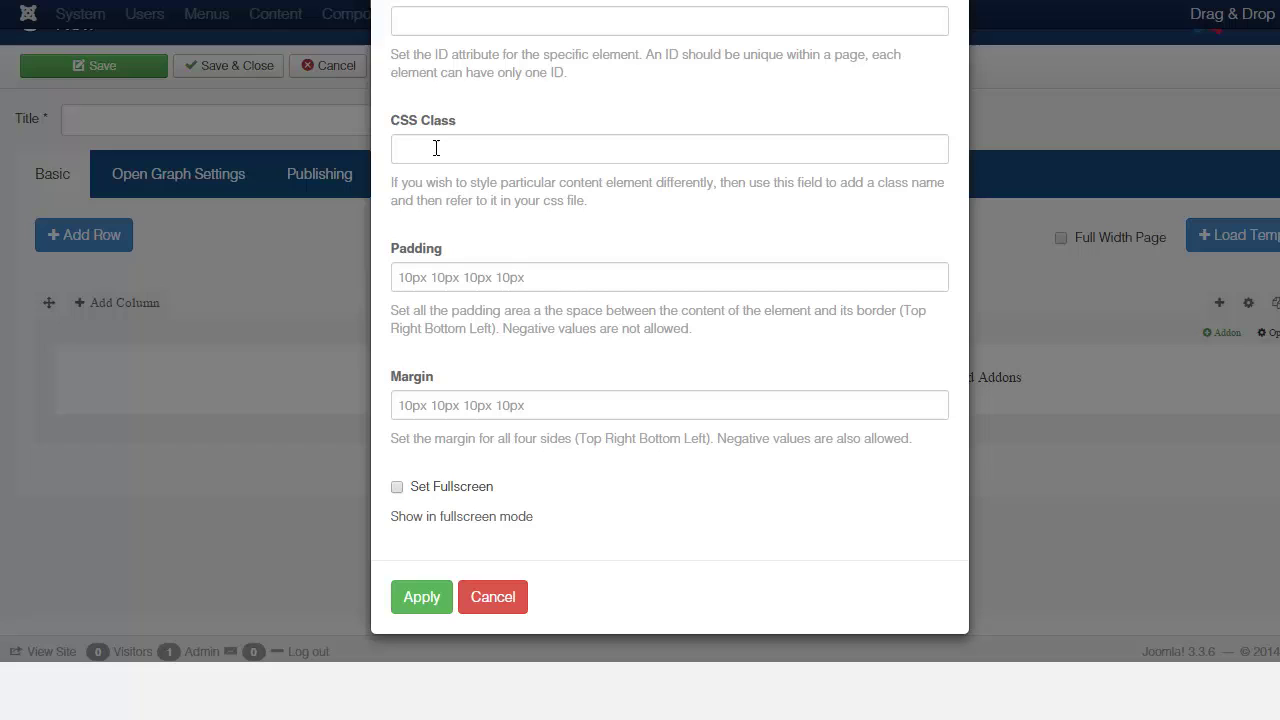
click(490, 277)
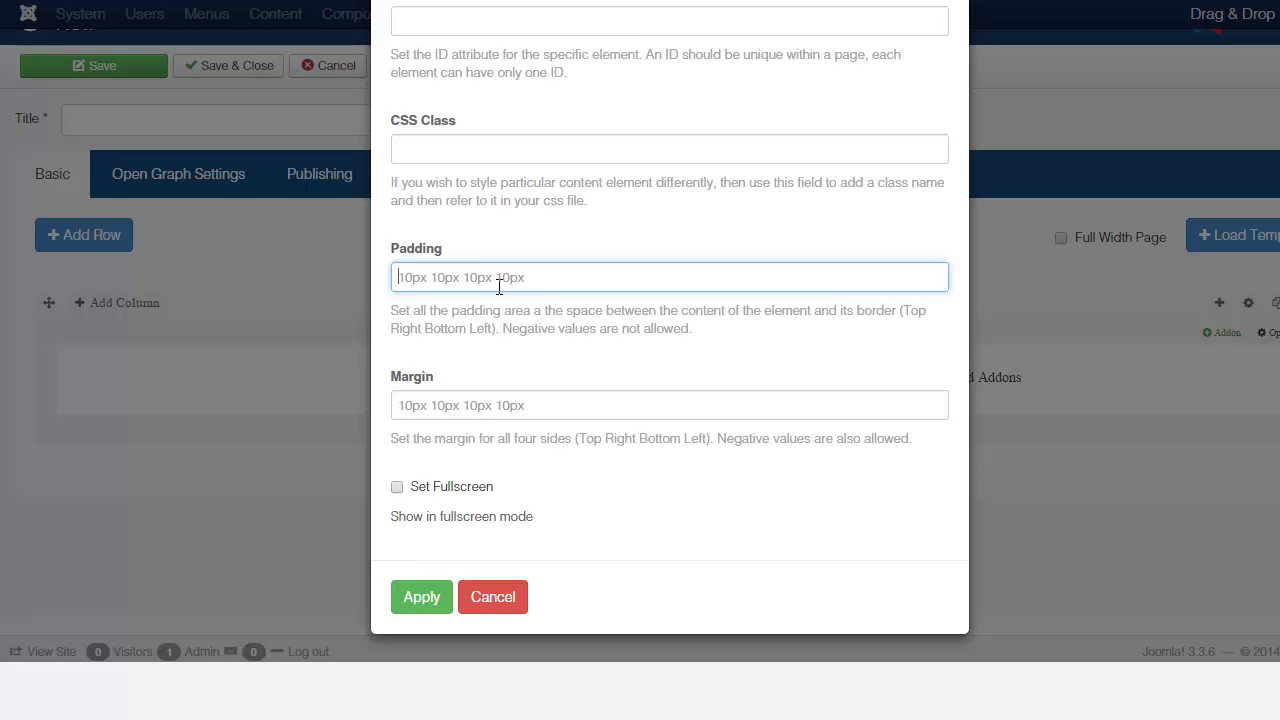
click(501, 151)
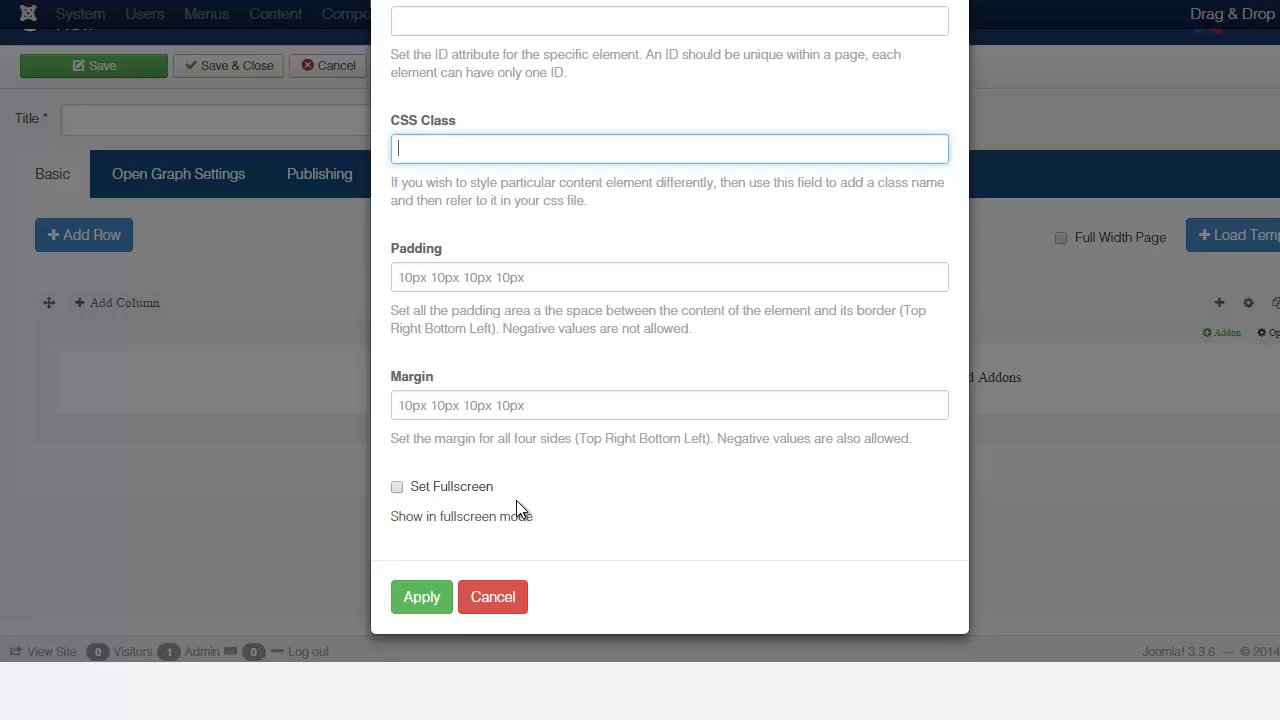
scroll(516, 500, up, 3)
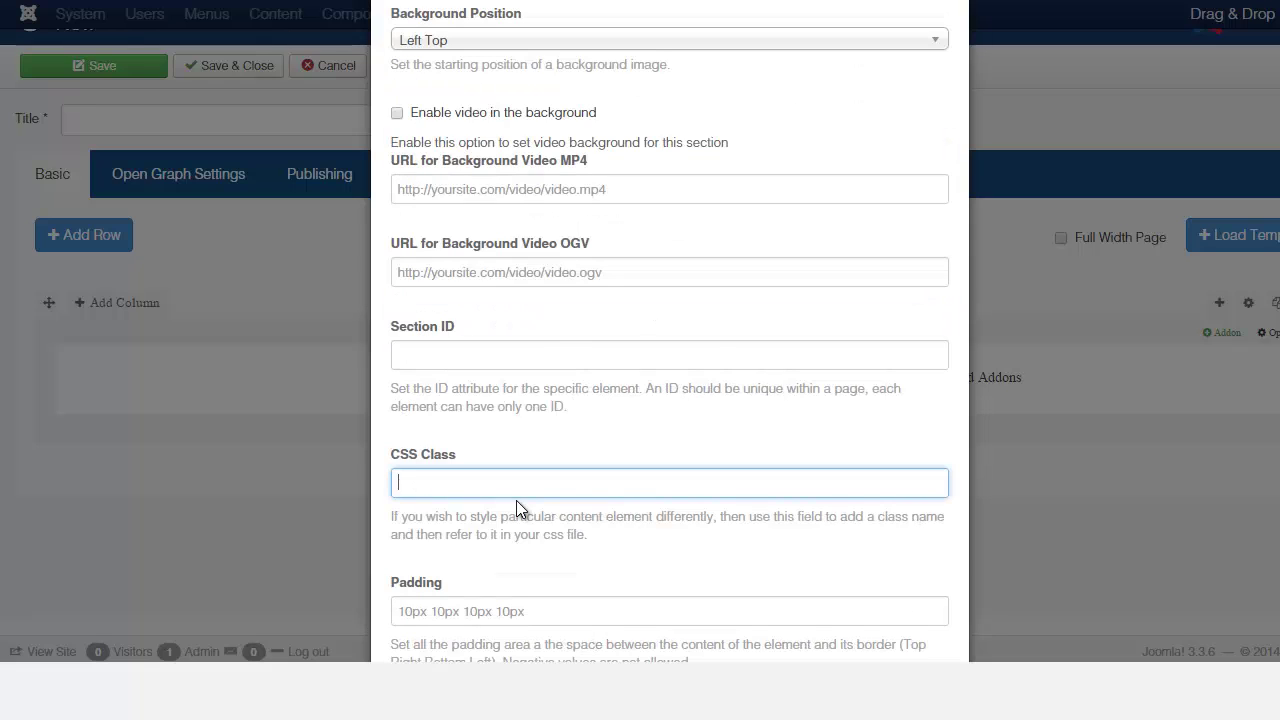
scroll(516, 507, down, 3)
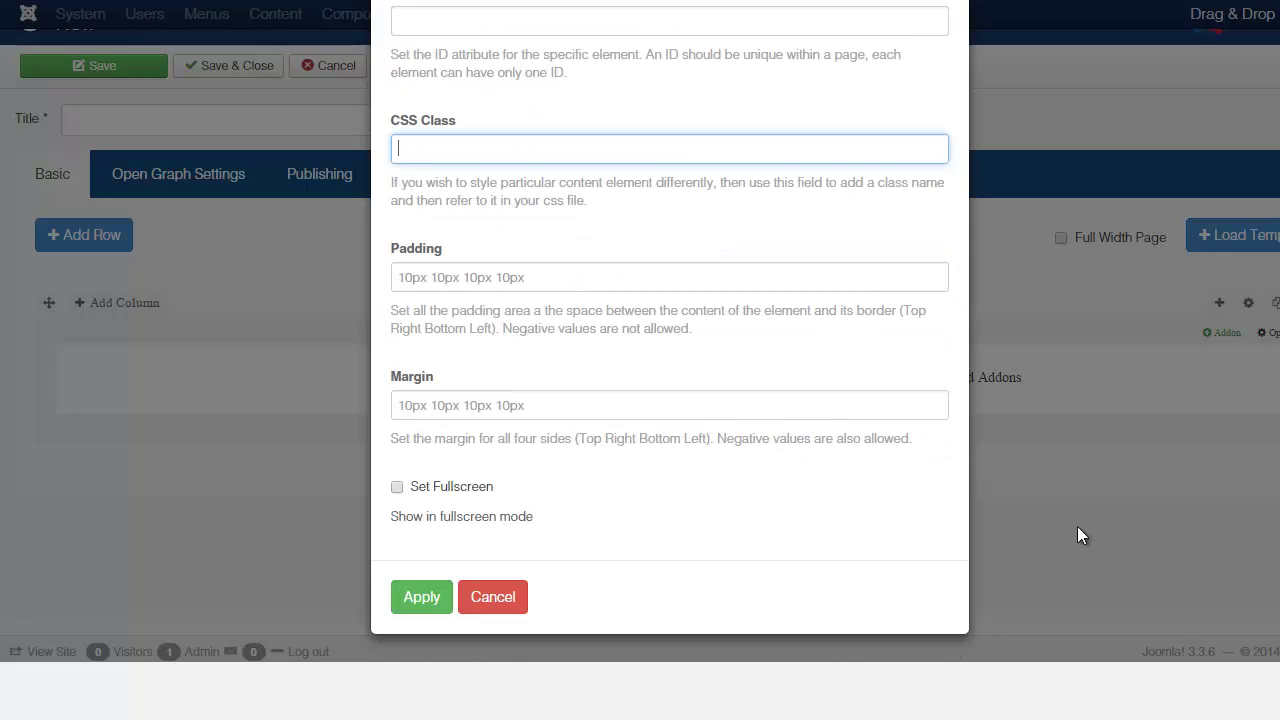
click(493, 597)
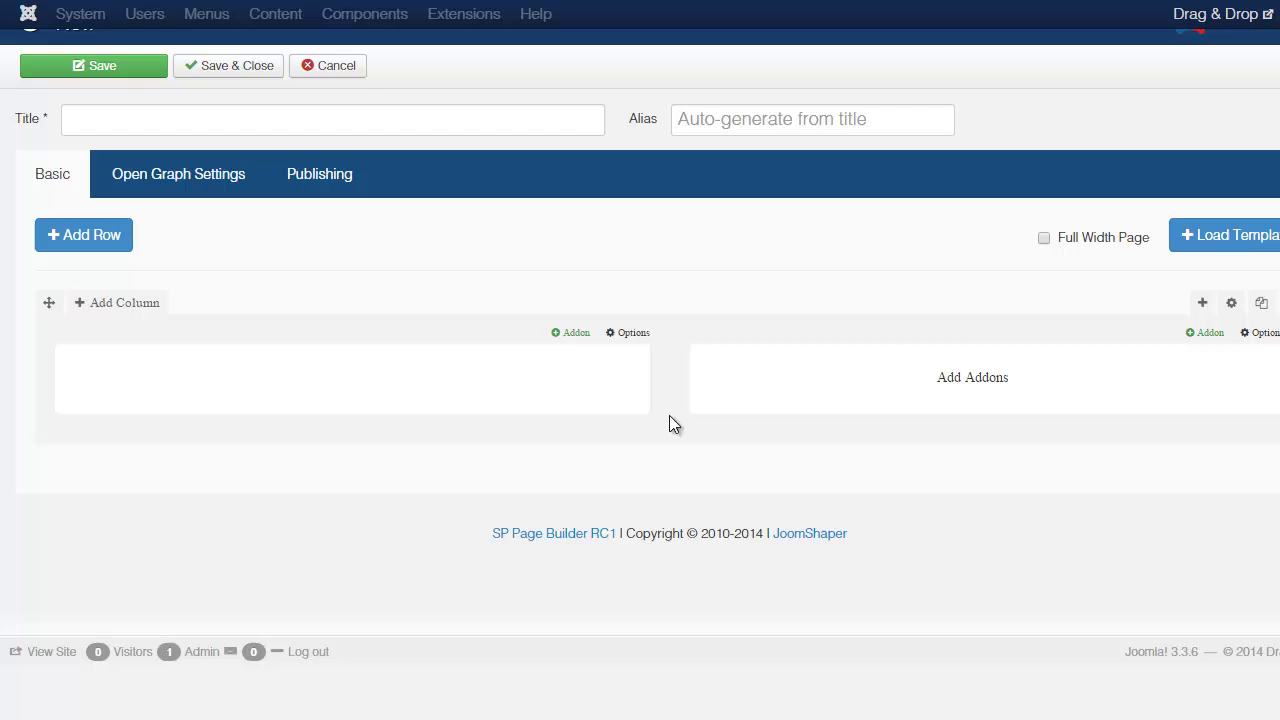
Step: Review the left column's Add-Ons List and close it without adding anything
click(573, 336)
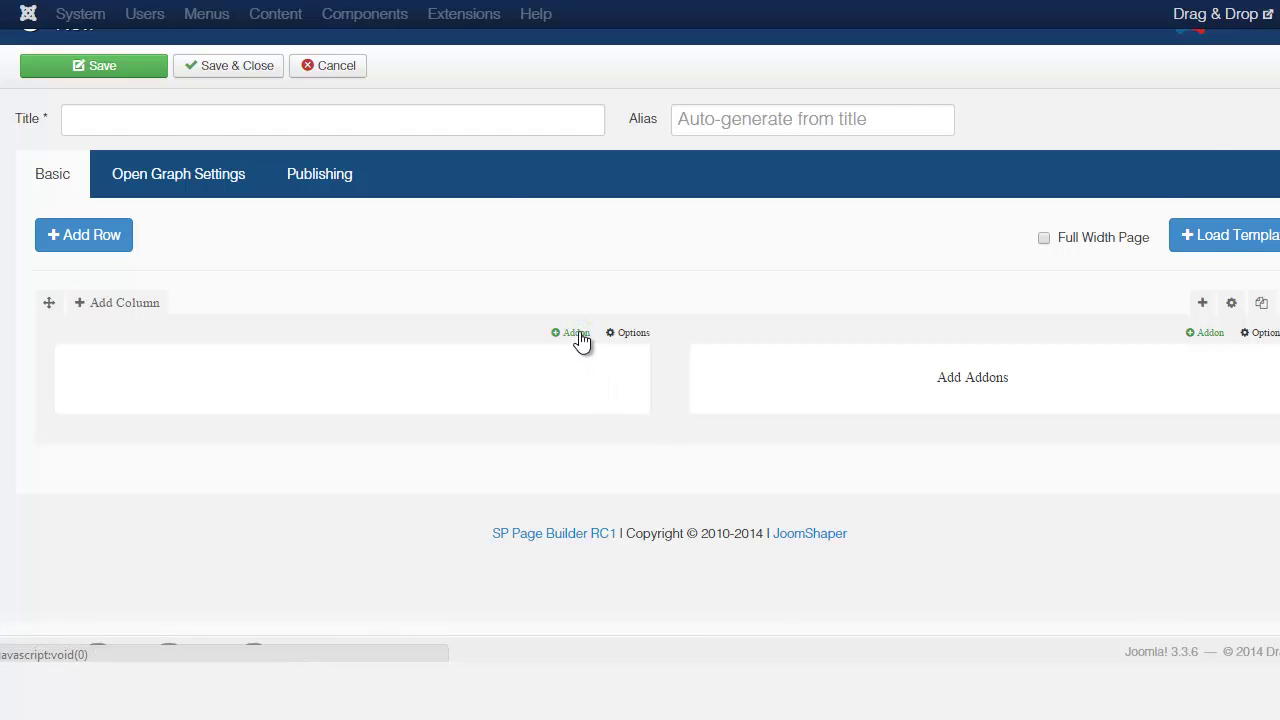
click(575, 336)
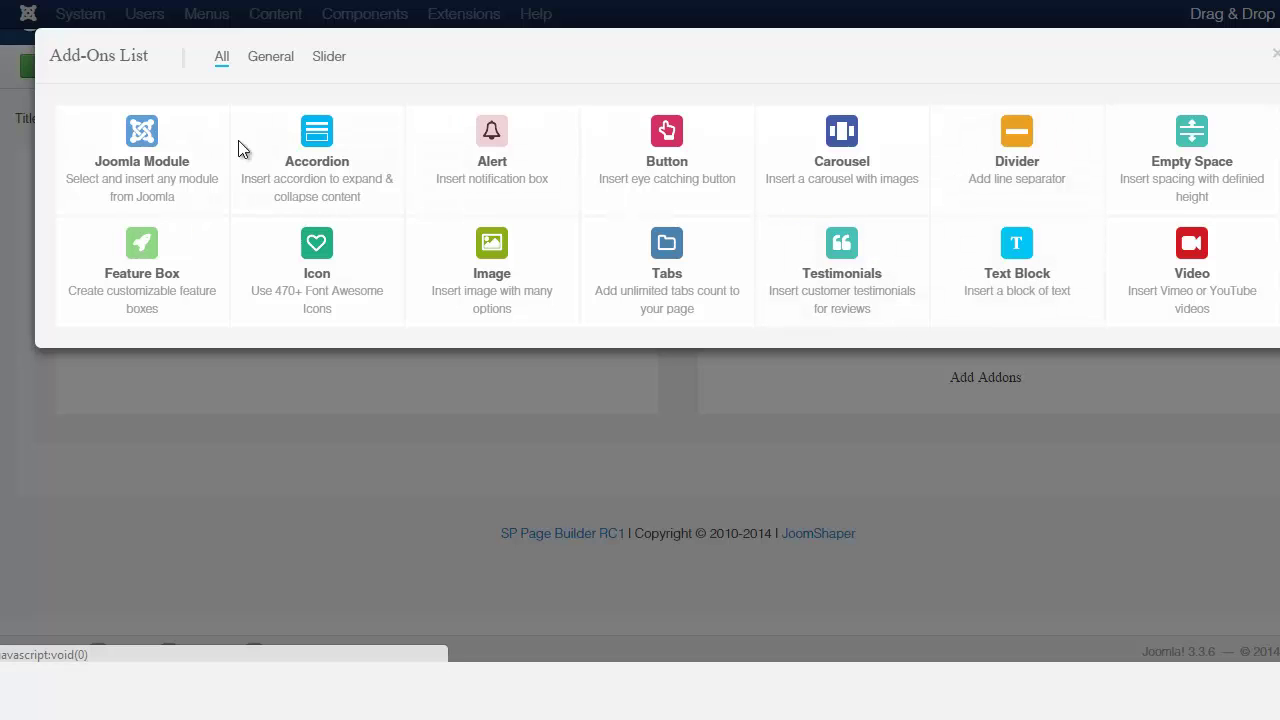
click(1276, 56)
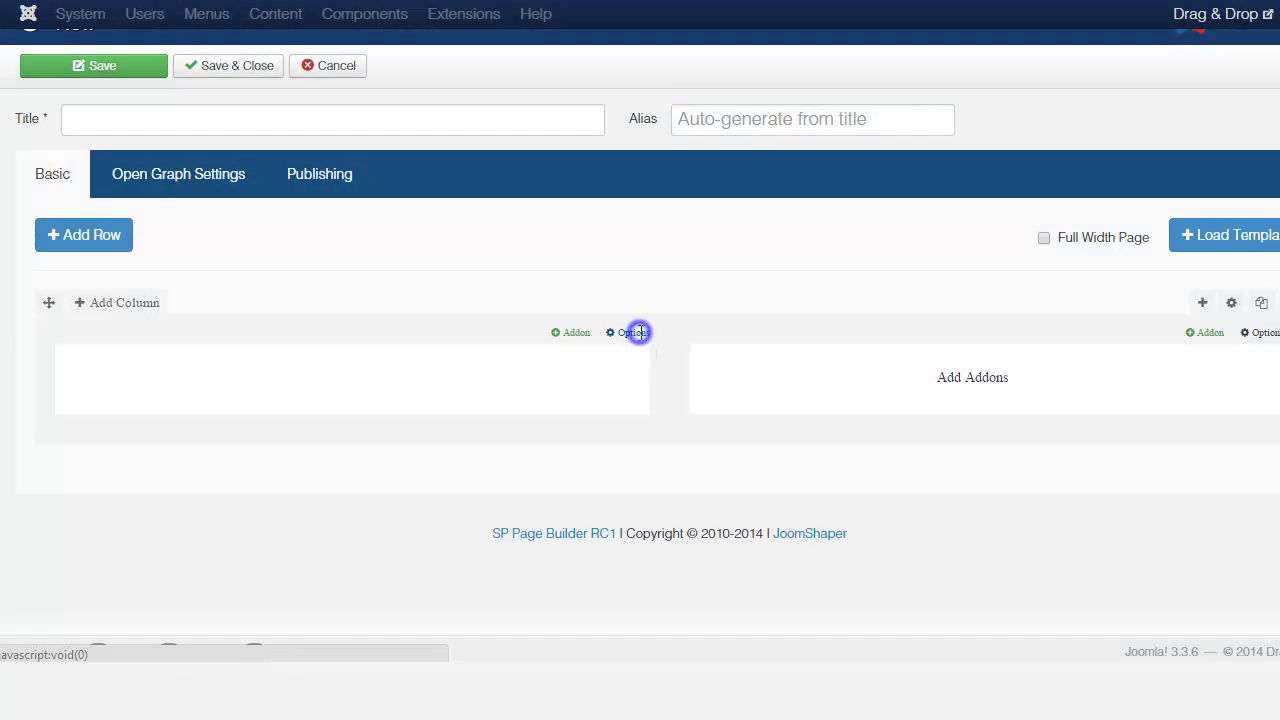
Step: Open the left column's Column Options, showing padding 10px 10px 10px 10px and duration 300
click(638, 332)
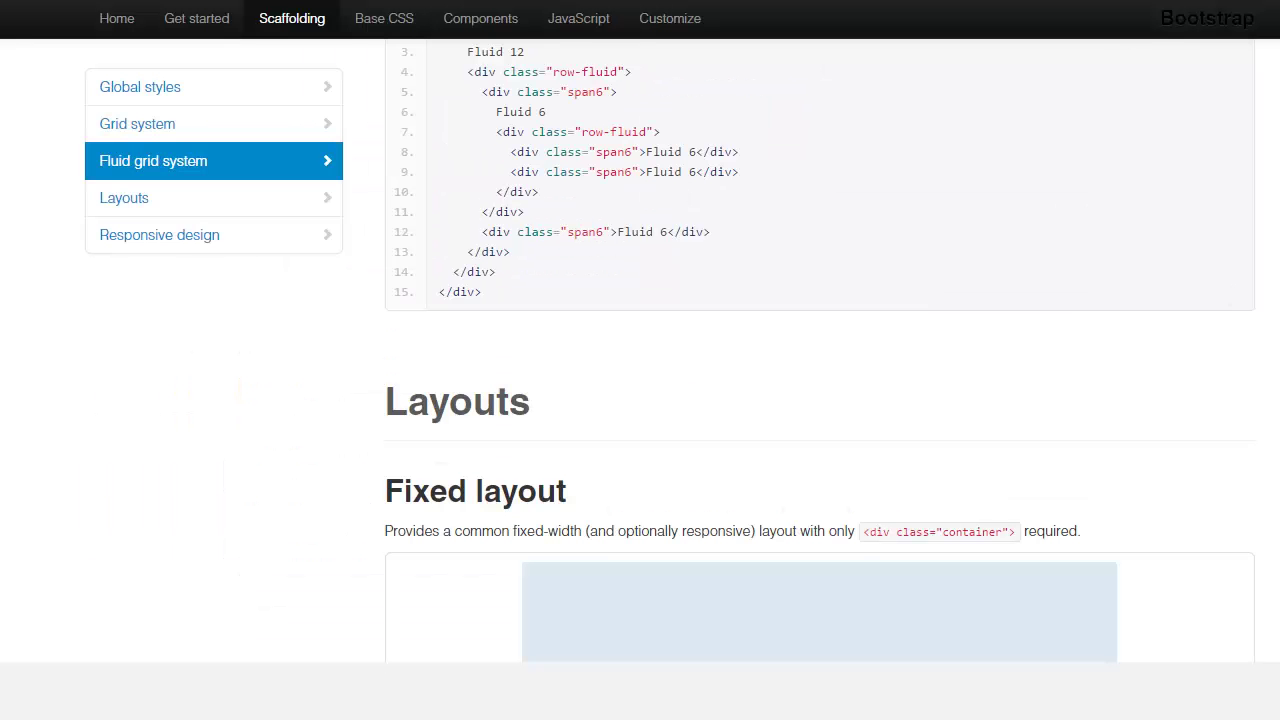
scroll(820, 350, up, 10)
scroll(820, 350, up, 2)
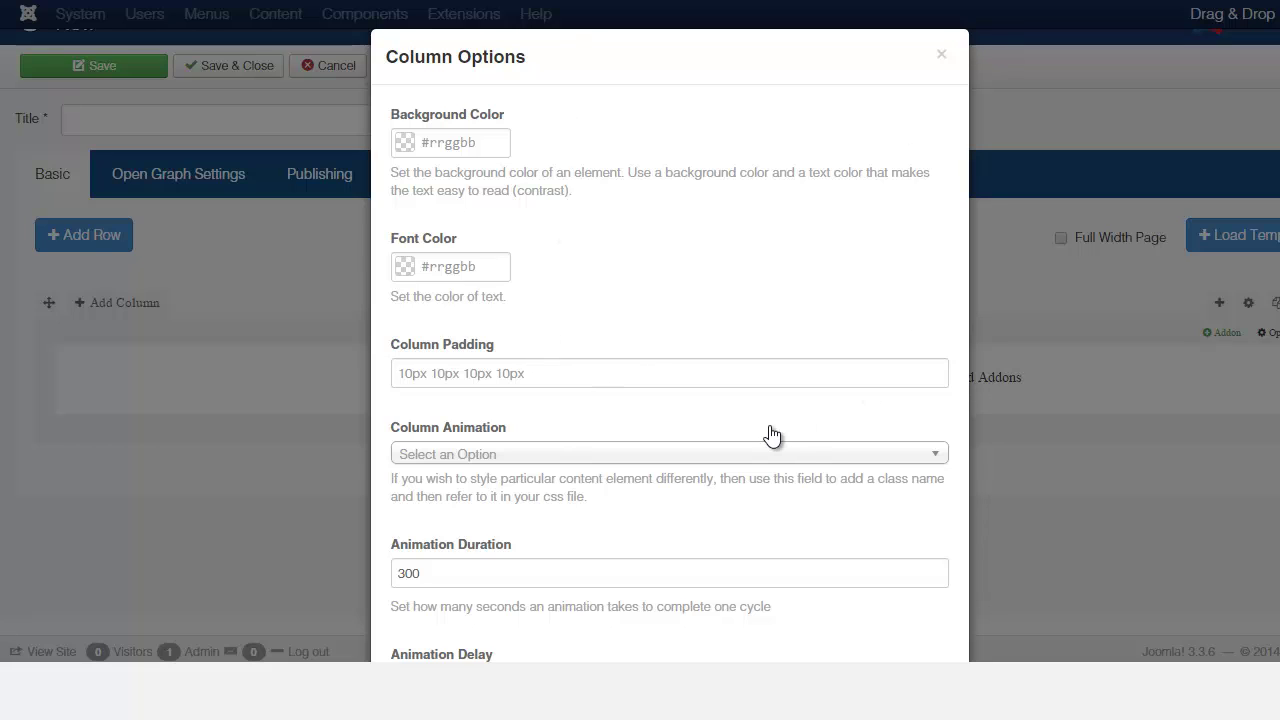
Step: Check the column Font Color picker, then cancel Column Options so both columns stay empty and unchanged
click(481, 266)
click(710, 284)
scroll(763, 435, down, 2)
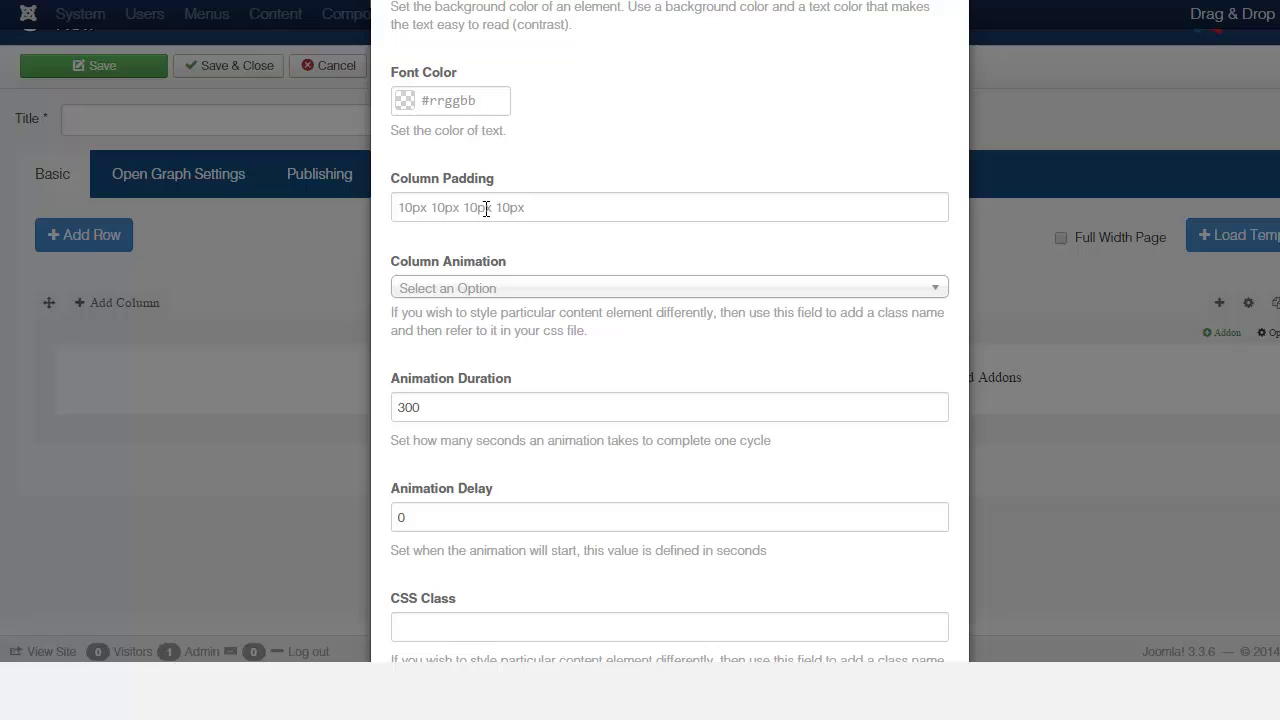
scroll(695, 414, down, 2)
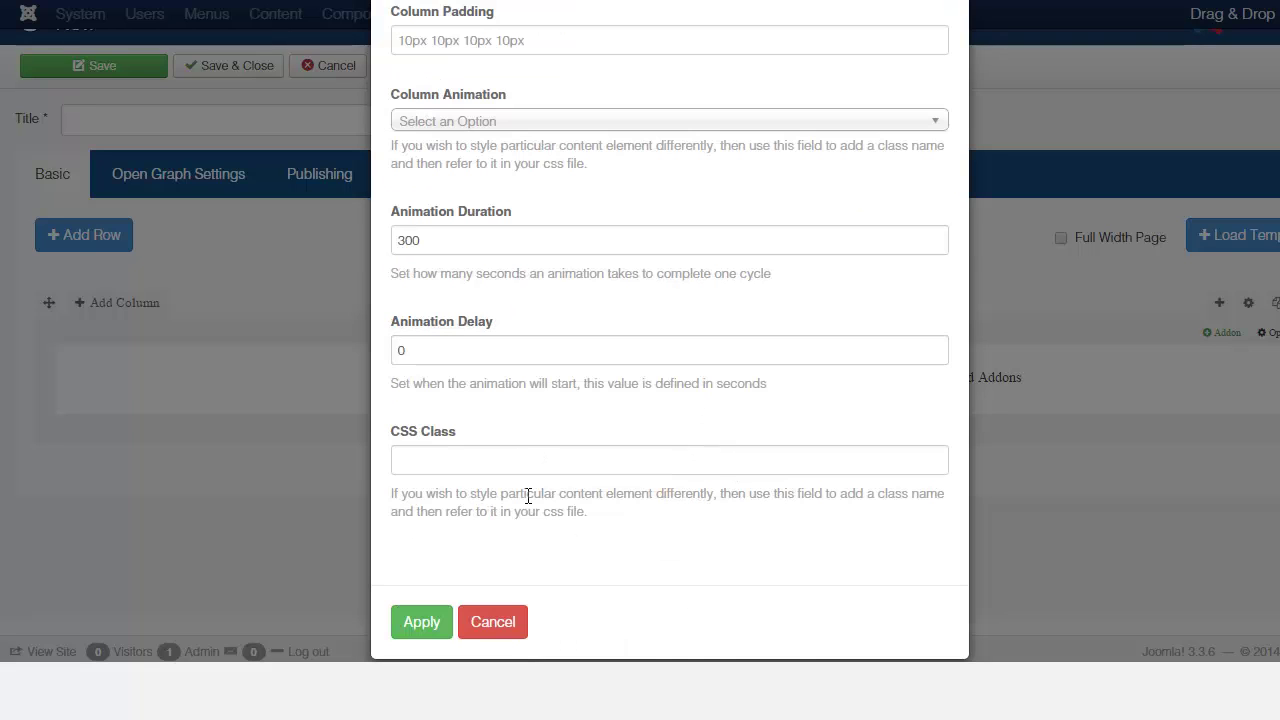
click(498, 623)
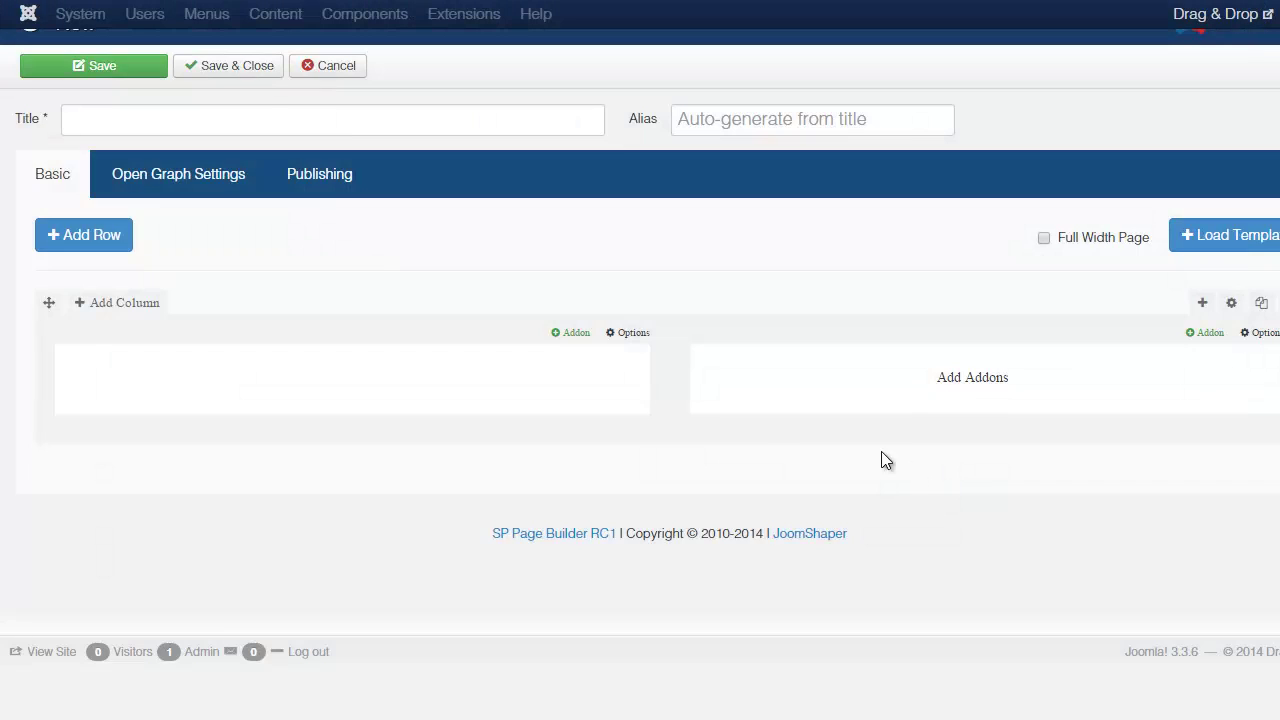